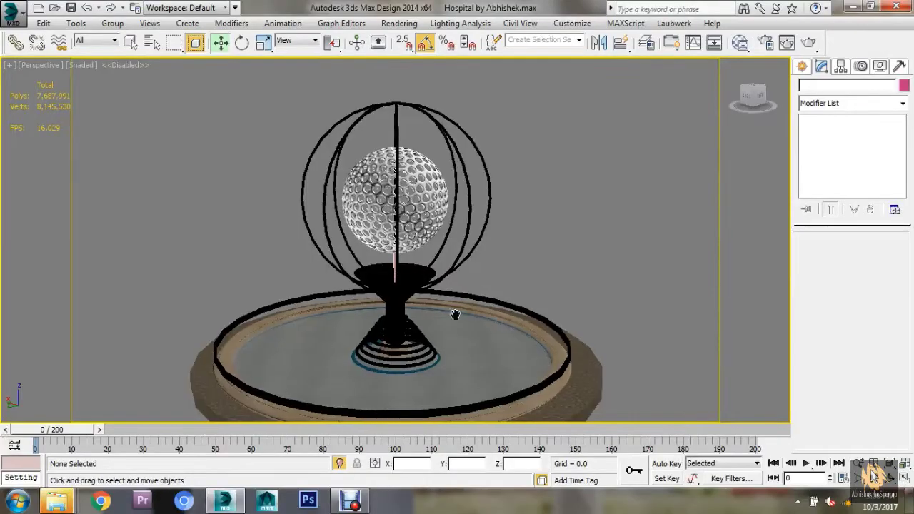
# Tilt the Perspective view to look down on the fountain's perforated sphere and basin
pyautogui.keyDown('alt'); pyautogui.moveTo(453, 321); pyautogui.dragTo(432, 261, button='middle'); pyautogui.keyUp('alt')
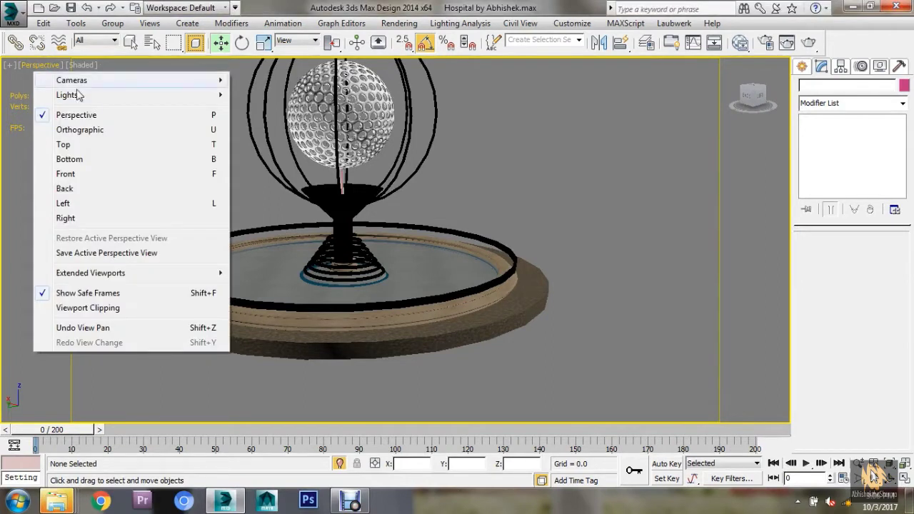
# Switch to the Top view and zoom and pan to centre the fountain
pyautogui.click(66, 146)
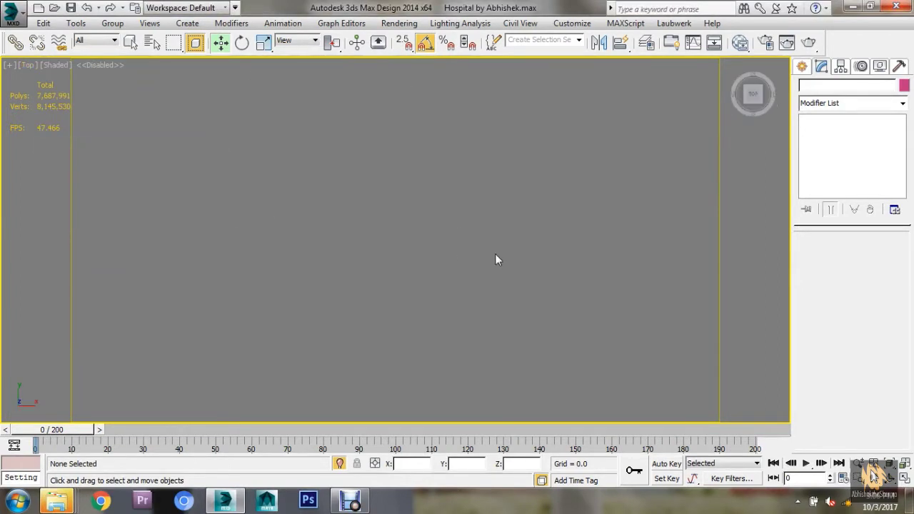
pyautogui.scroll(3, 495, 260)
pyautogui.moveTo(496, 257); pyautogui.dragTo(428, 206, button='middle')
pyautogui.scroll(5, 429, 206)
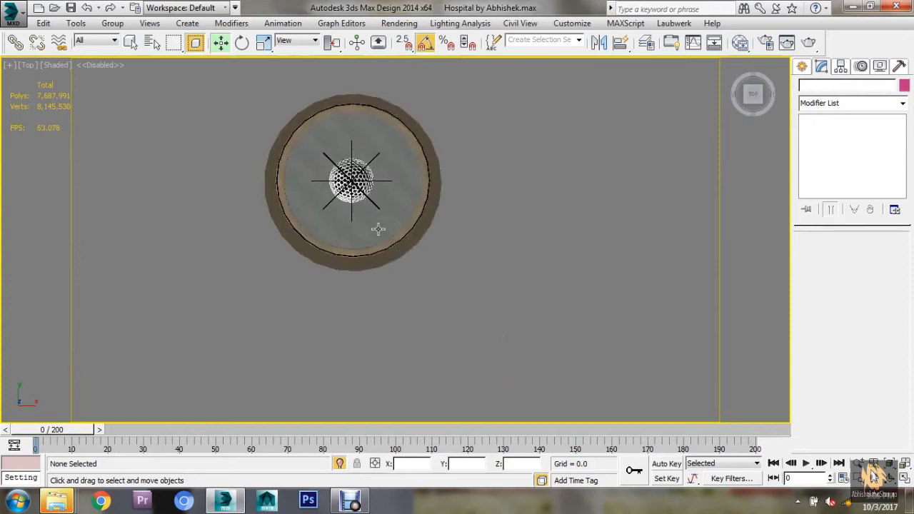
pyautogui.moveTo(379, 229); pyautogui.dragTo(337, 292, button='middle')
# Show the Create panel's Geometry > Particle Systems object types
pyautogui.click(802, 67)
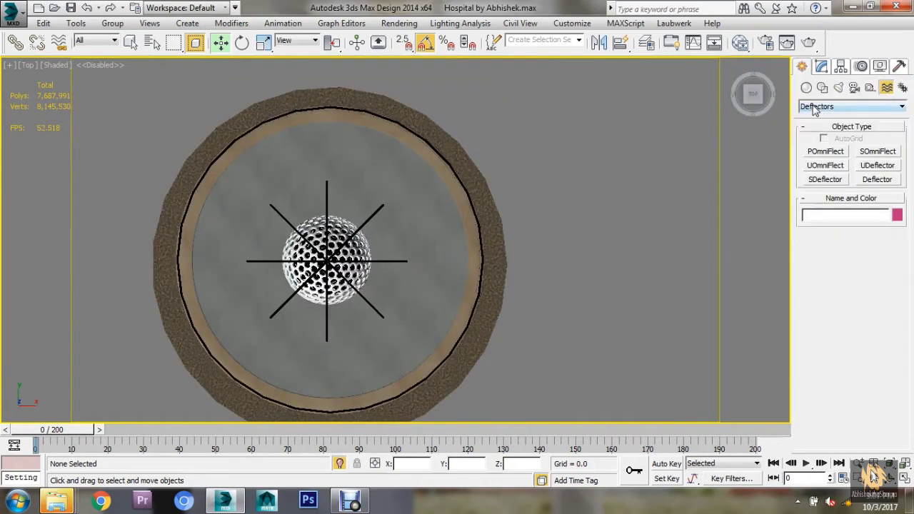
pyautogui.click(817, 107)
pyautogui.click(806, 87)
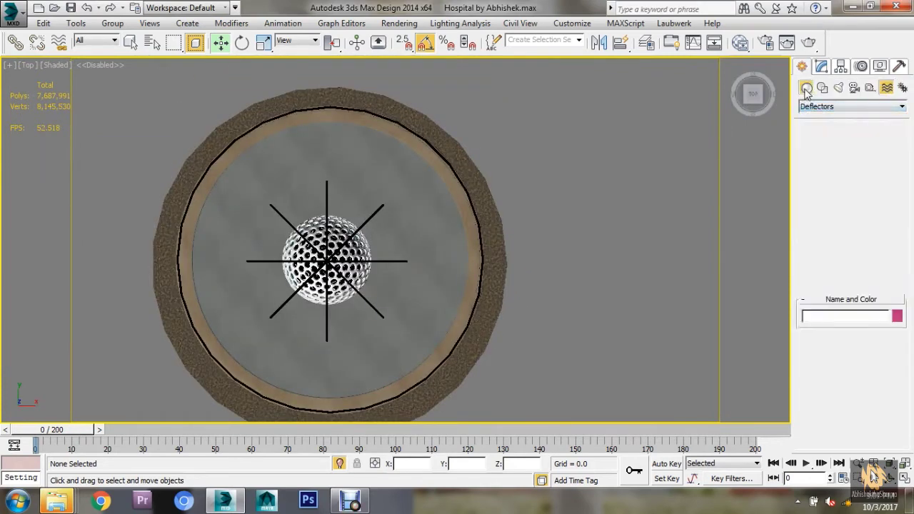
pyautogui.click(816, 107)
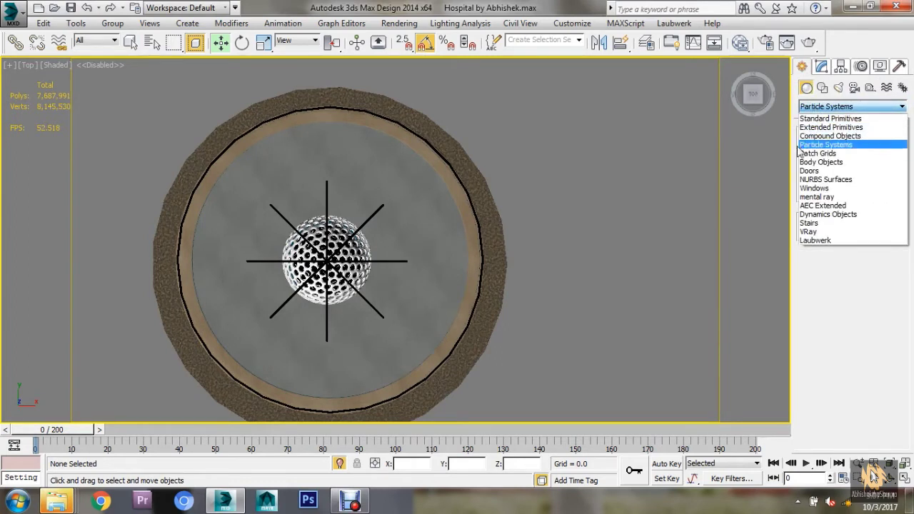
pyautogui.click(825, 146)
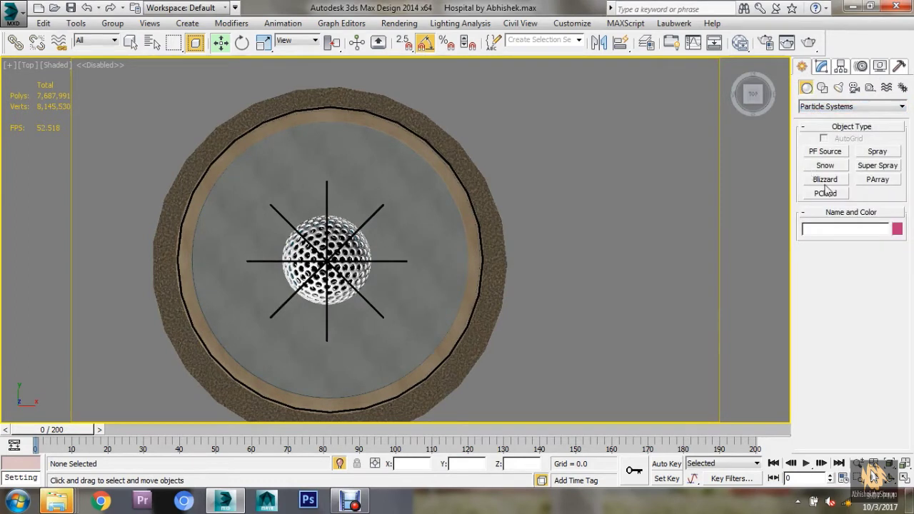
# Draw a Spray emitter in open space beside the fountain in the Top view
pyautogui.click(886, 153)
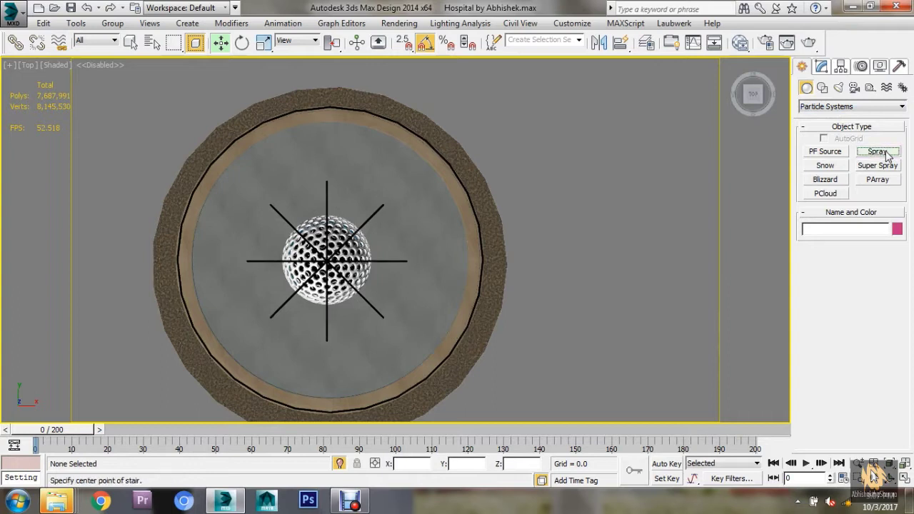
pyautogui.moveTo(593, 218); pyautogui.dragTo(444, 213, button='middle')
pyautogui.moveTo(435, 206); pyautogui.dragTo(455, 227)
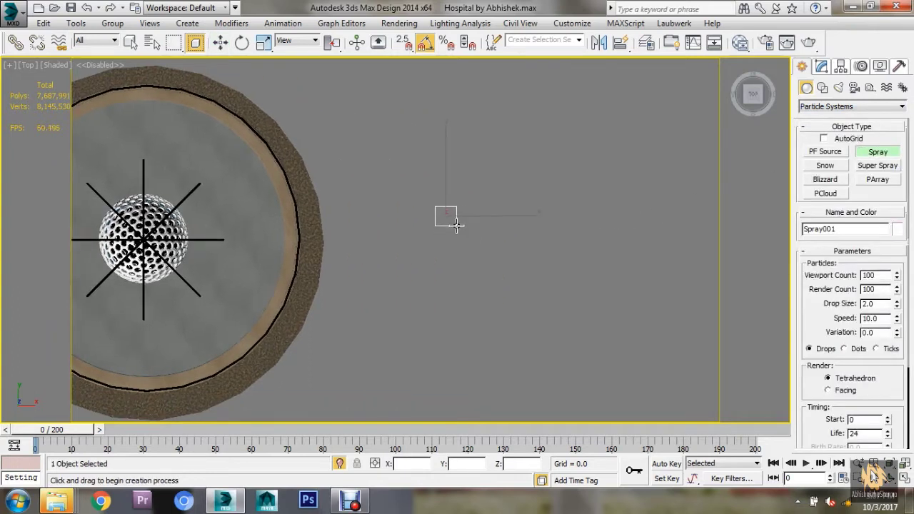
pyautogui.moveTo(457, 225); pyautogui.dragTo(453, 223)
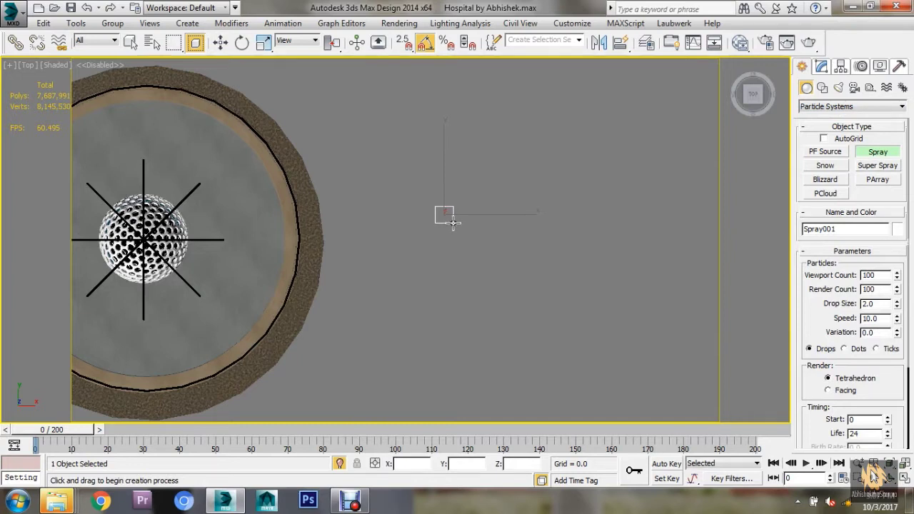
# In Perspective view, rotate the Spray emitter -180° on X so particles shoot upward
pyautogui.click(29, 65)
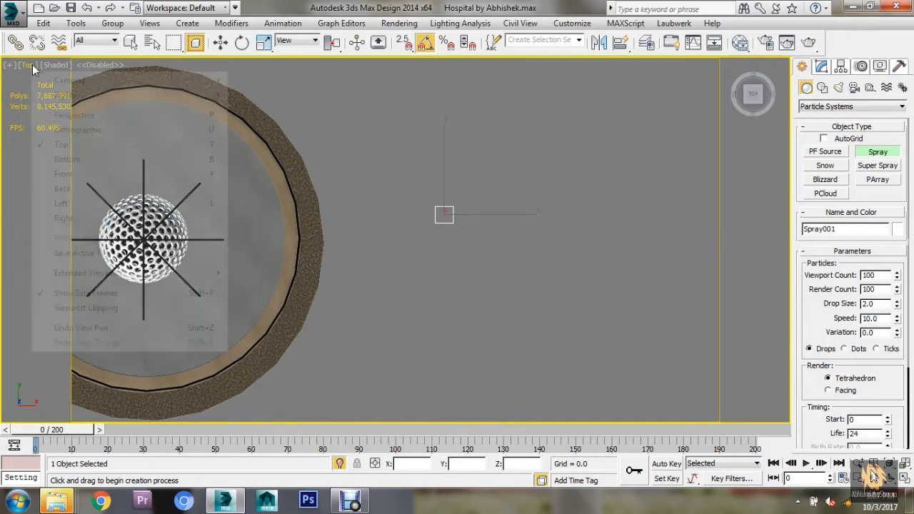
pyautogui.click(73, 115)
pyautogui.moveTo(481, 250)
pyautogui.keyDown('alt'); pyautogui.mouseDown(button='middle')
pyautogui.moveTo(498, 151)
pyautogui.moveTo(377, 230)
pyautogui.moveTo(439, 228)
pyautogui.moveTo(398, 257)
pyautogui.mouseUp(button='middle'); pyautogui.keyUp('alt')
pyautogui.press('e')
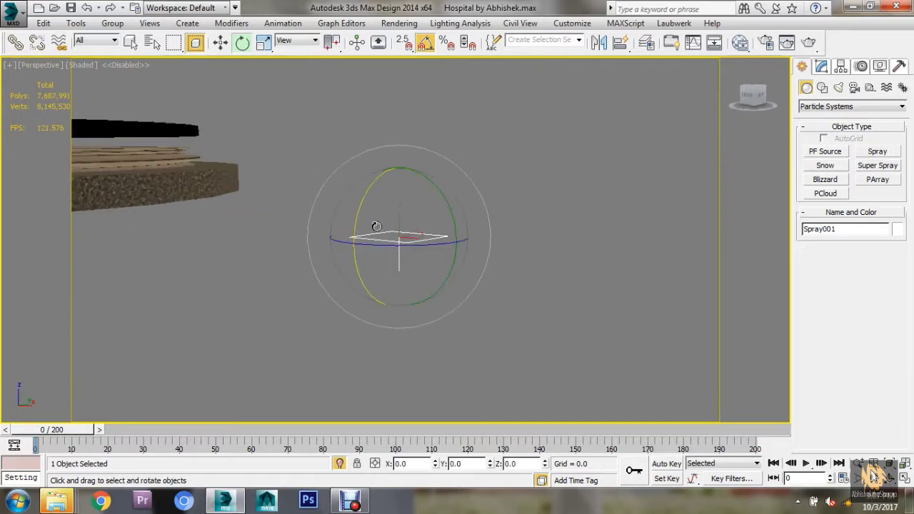
pyautogui.moveTo(375, 227)
pyautogui.mouseDown()
pyautogui.moveTo(383, 186)
pyautogui.moveTo(363, 235)
pyautogui.mouseUp()
pyautogui.write('180')
pyautogui.press('Return')
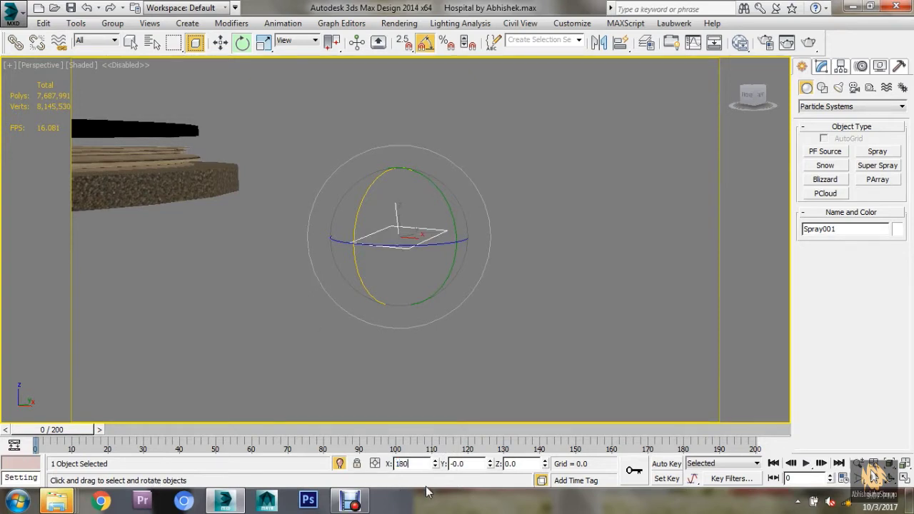
pyautogui.press('Return')
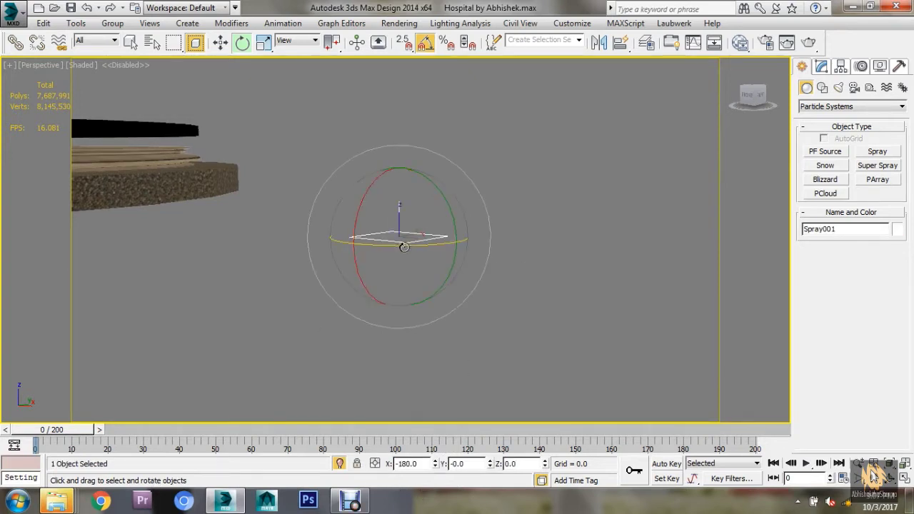
# Scrub the time slider forward until spray particles appear
pyautogui.click(100, 430)
pyautogui.click(100, 430)
pyautogui.moveTo(89, 430)
pyautogui.mouseDown()
pyautogui.moveTo(328, 423)
pyautogui.moveTo(251, 430)
pyautogui.mouseUp()
# In Front view, set Spray001's drop size to 5.36 and variation to 4.855
pyautogui.press('e')
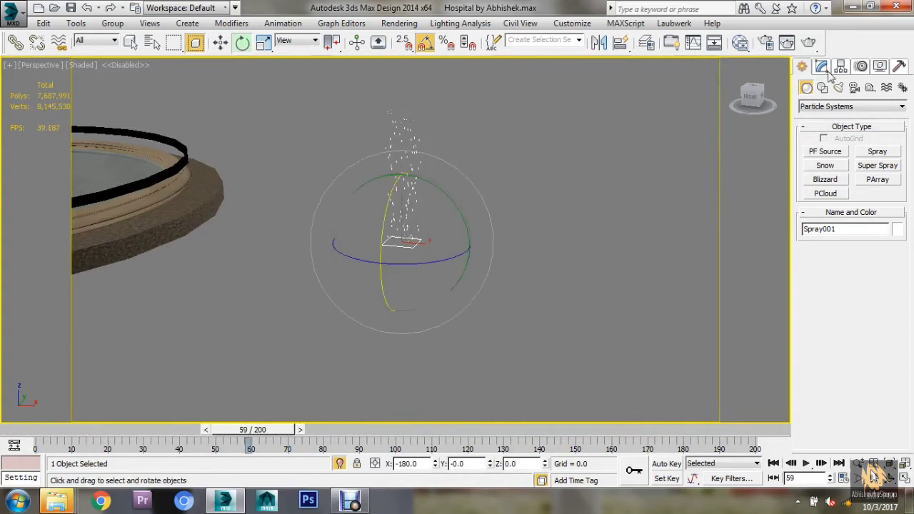
pyautogui.click(822, 66)
pyautogui.press('f')
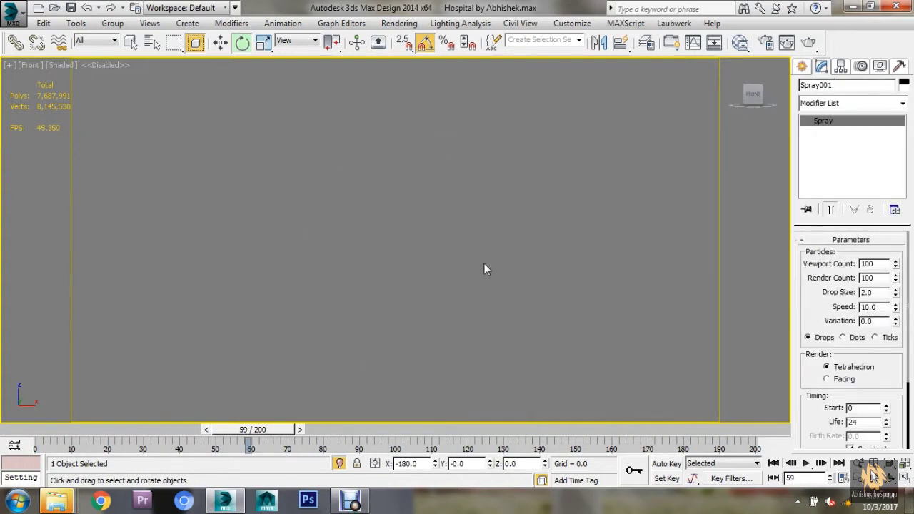
pyautogui.scroll(2, 430, 265)
pyautogui.scroll(3, 464, 286)
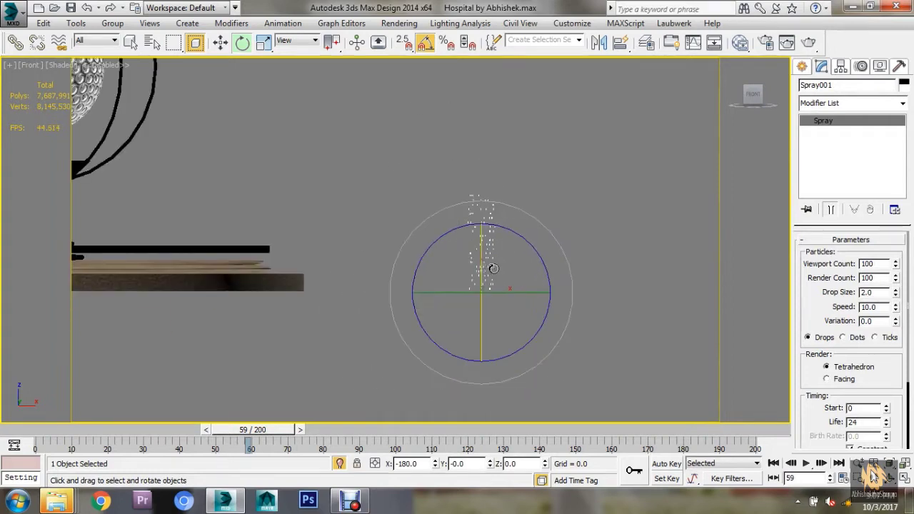
pyautogui.moveTo(898, 244)
pyautogui.mouseDown()
pyautogui.moveTo(886, 136)
pyautogui.moveTo(888, 282)
pyautogui.moveTo(893, 165)
pyautogui.mouseUp()
pyautogui.moveTo(897, 323); pyautogui.dragTo(912, 245)
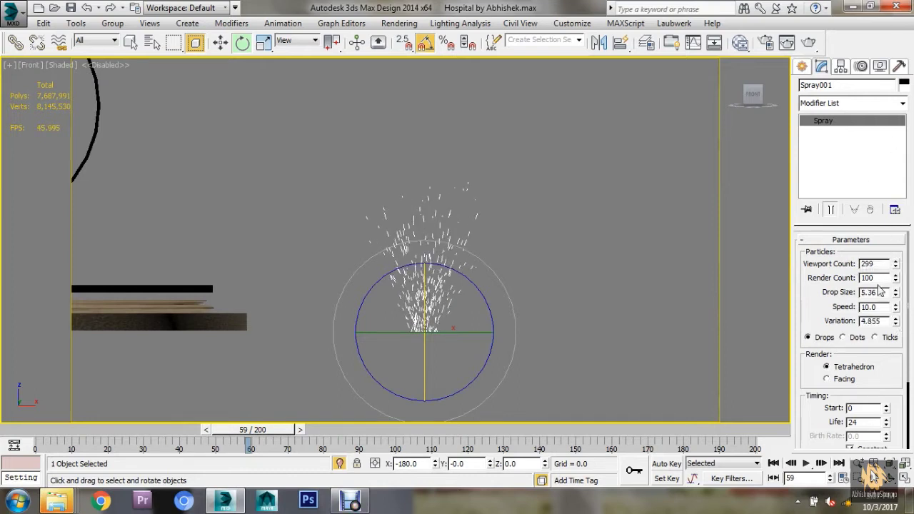
# Set both Viewport Count and Render Count of Spray001 to 500
pyautogui.scroll(-2, 899, 376)
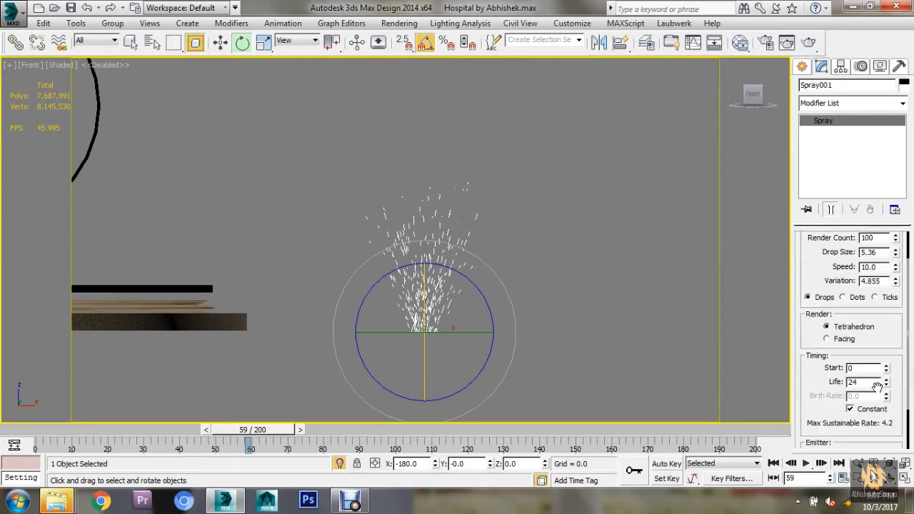
pyautogui.scroll(2, 876, 308)
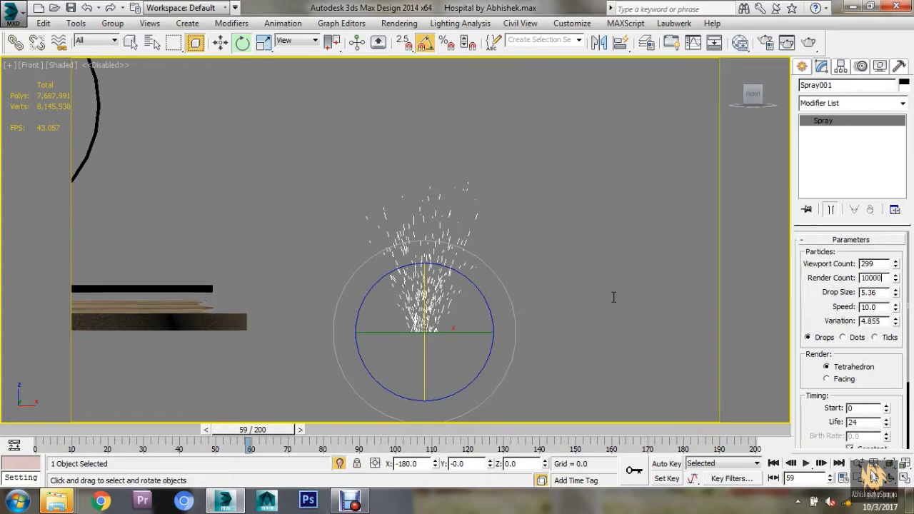
pyautogui.hotkey('shift', 'Tab')
pyautogui.write('00')
pyautogui.press('Return')
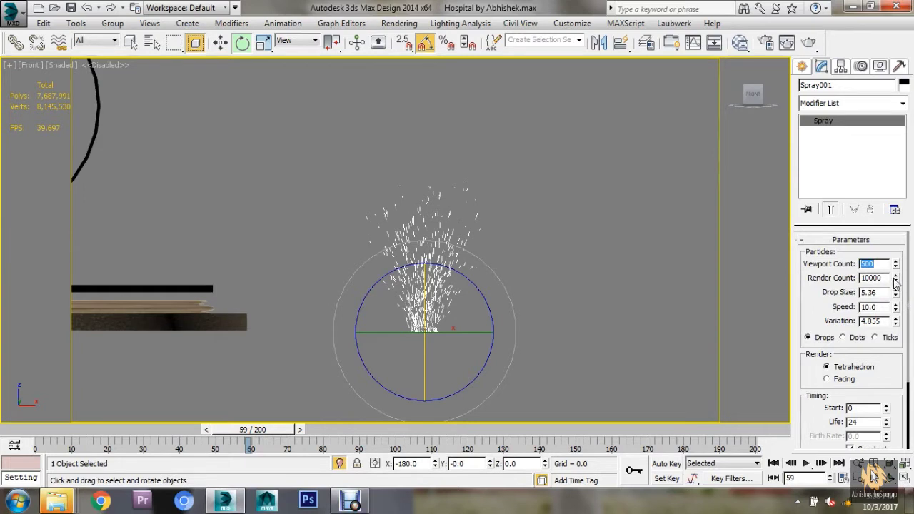
pyautogui.press('Tab')
pyautogui.write('500')
# Reselect the spray emitter and scrub the timeline to preview the fuller spray
pyautogui.click(483, 289)
pyautogui.click(423, 298)
pyautogui.press('w')
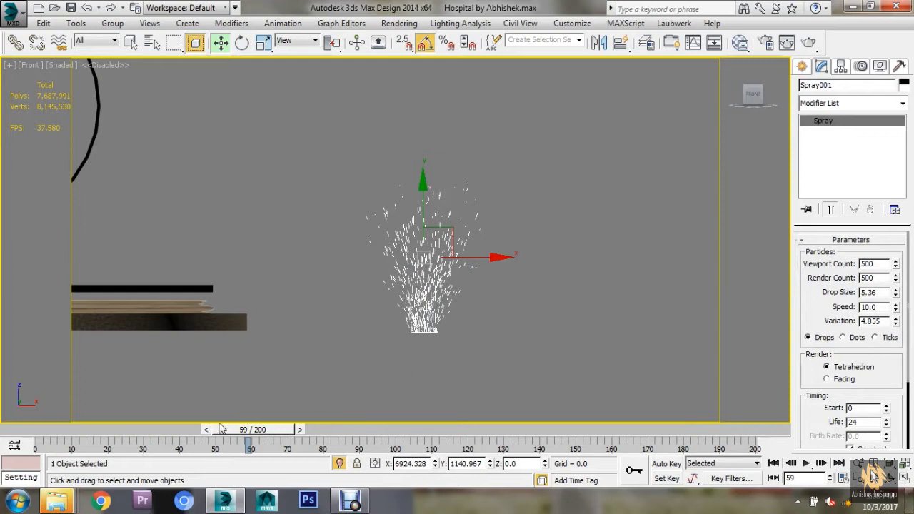
pyautogui.moveTo(221, 429)
pyautogui.mouseDown()
pyautogui.moveTo(583, 430)
pyautogui.moveTo(116, 430)
pyautogui.mouseUp()
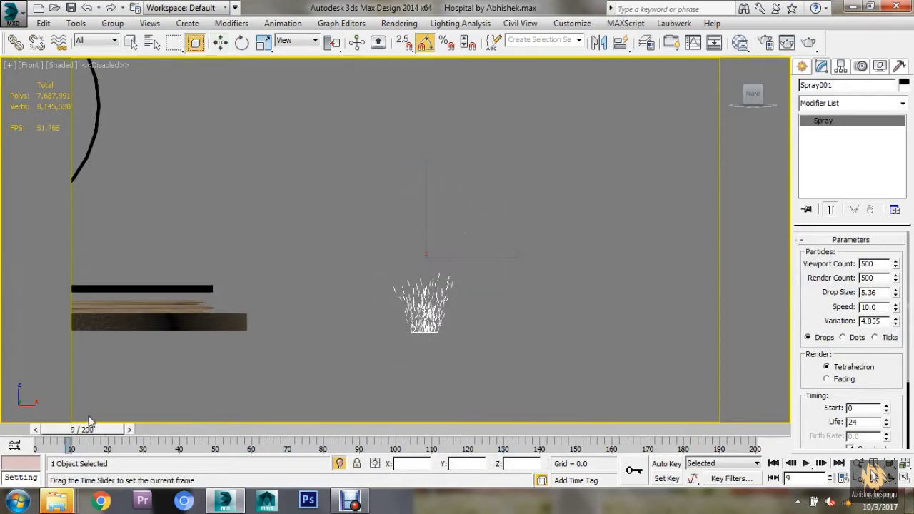
# Switch the viewport to Top and pan to show the spray emitter
pyautogui.click(495, 162)
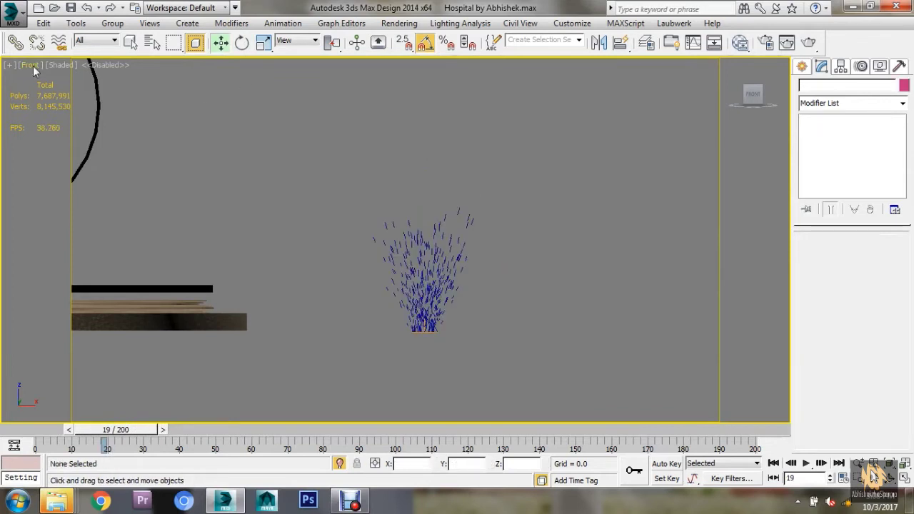
pyautogui.click(33, 65)
pyautogui.click(62, 144)
pyautogui.moveTo(472, 269); pyautogui.dragTo(250, 264, button='middle')
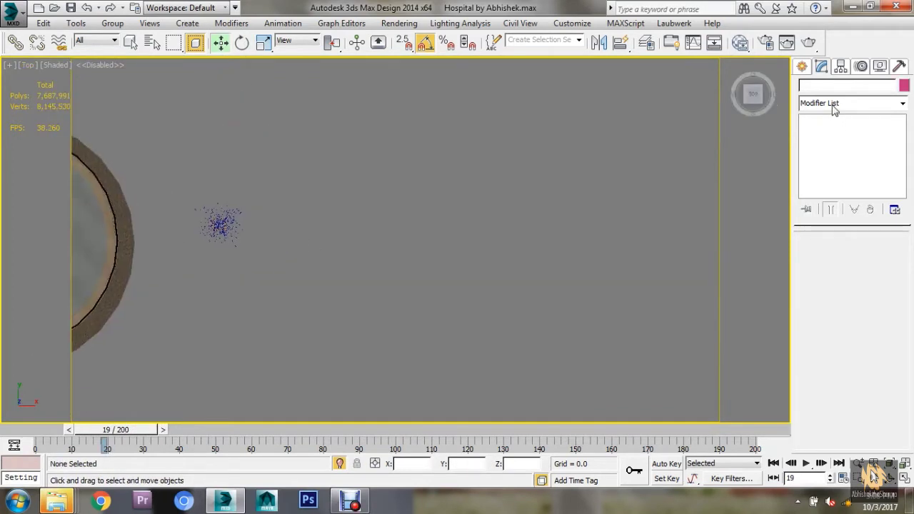
# Create a Gravity force from Space Warps > Forces beside the spray
pyautogui.click(803, 67)
pyautogui.click(886, 88)
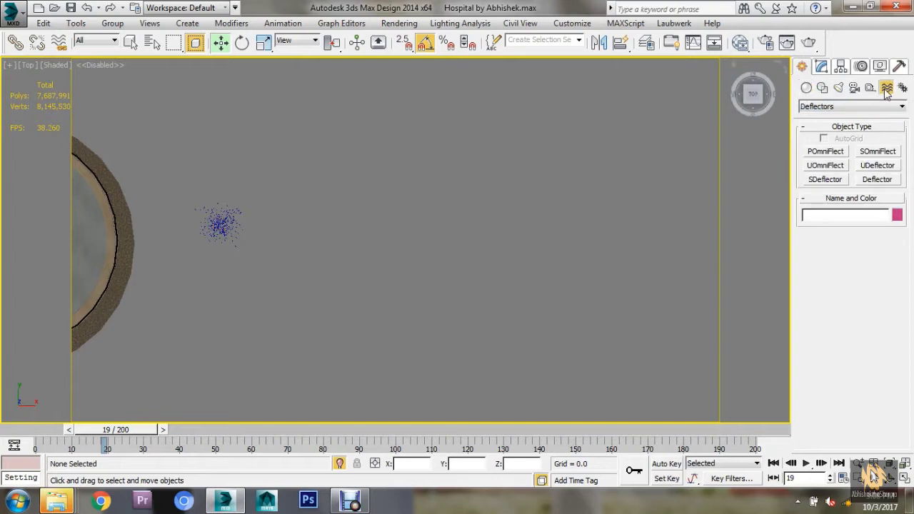
pyautogui.click(843, 106)
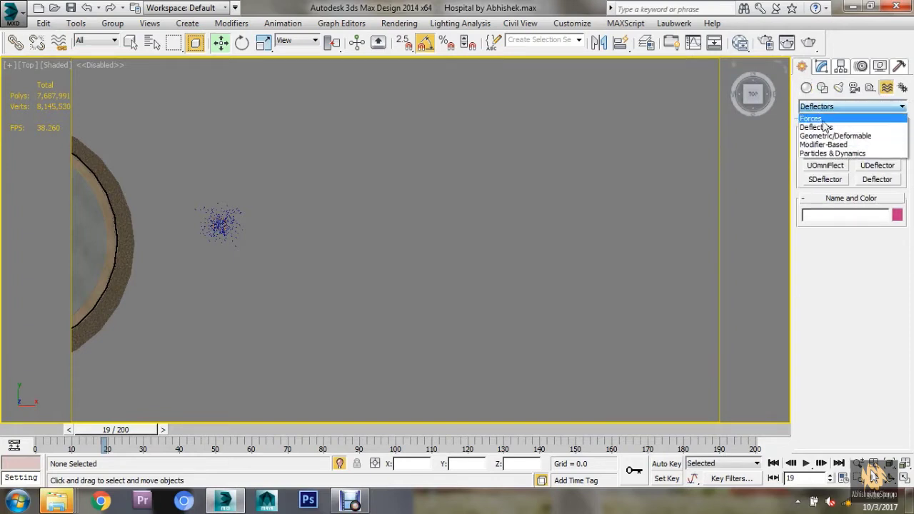
pyautogui.click(821, 119)
pyautogui.click(826, 193)
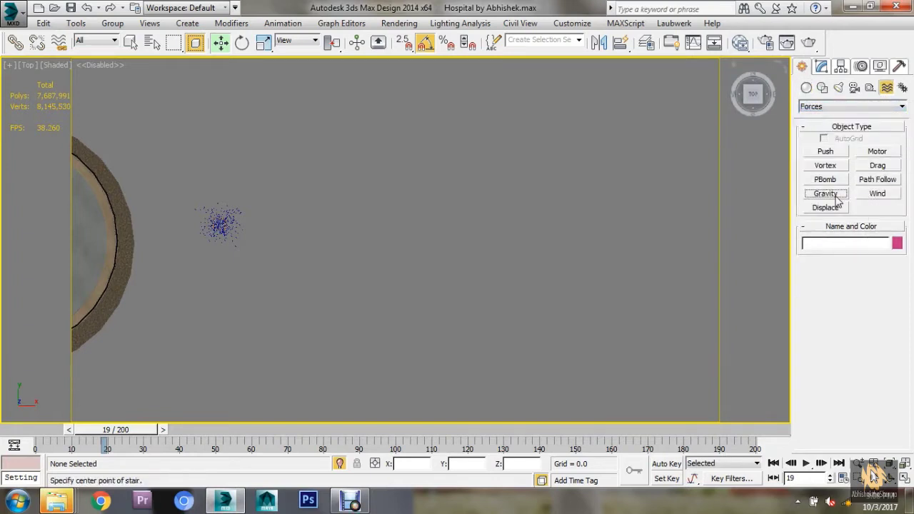
pyautogui.scroll(3, 327, 226)
pyautogui.moveTo(326, 226); pyautogui.dragTo(512, 206, button='middle')
pyautogui.moveTo(462, 194); pyautogui.dragTo(492, 224)
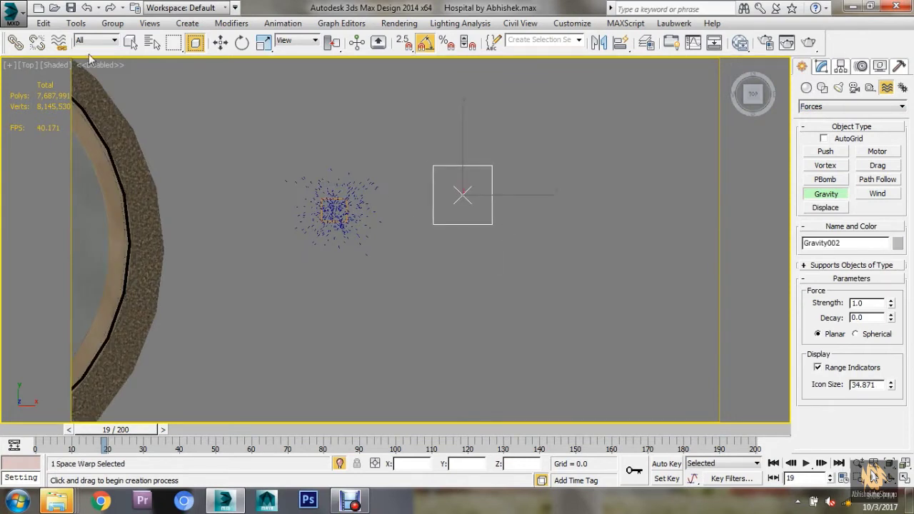
# View the spray and Gravity from the side in Perspective and begin binding them
pyautogui.click(27, 65)
pyautogui.click(86, 117)
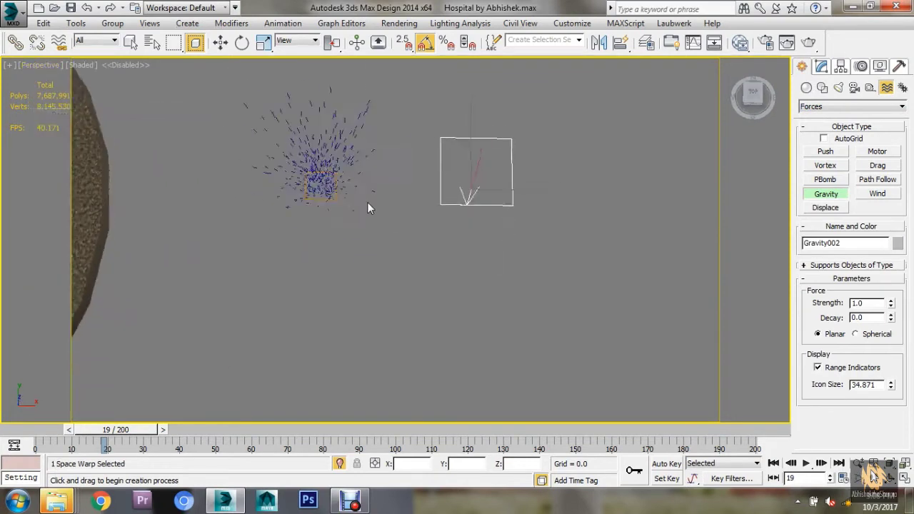
pyautogui.moveTo(367, 202)
pyautogui.keyDown('alt'); pyautogui.mouseDown(button='middle')
pyautogui.moveTo(376, 147)
pyautogui.moveTo(402, 135)
pyautogui.moveTo(464, 280)
pyautogui.moveTo(452, 253)
pyautogui.mouseUp(button='middle'); pyautogui.keyUp('alt')
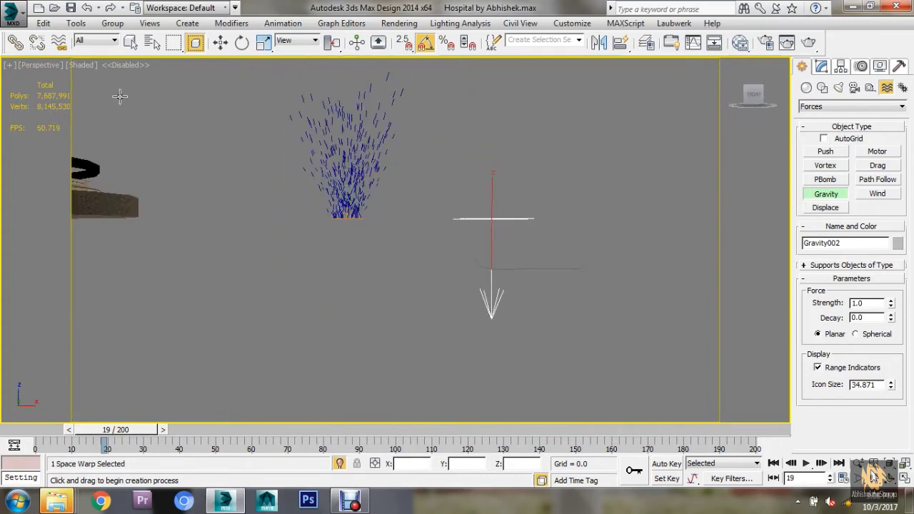
pyautogui.click(59, 43)
pyautogui.moveTo(347, 184); pyautogui.dragTo(486, 219)
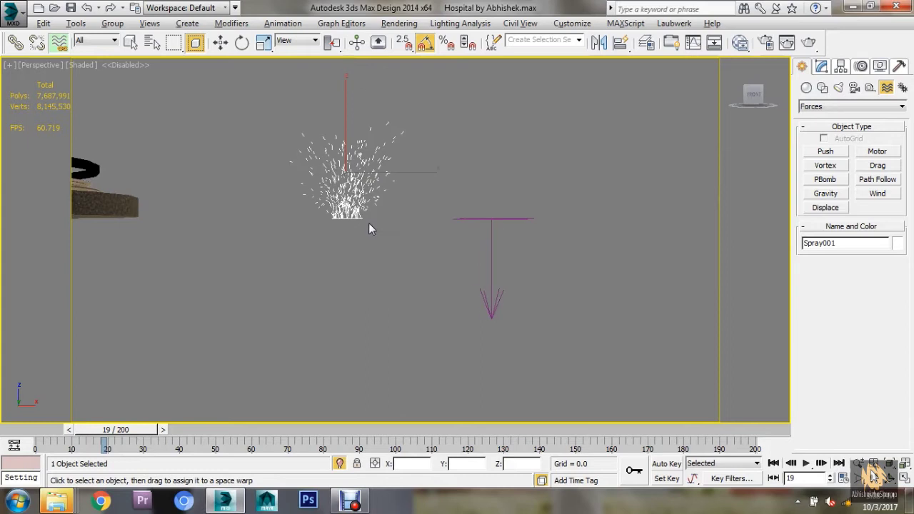
# Bind Spray001 to the Gravity force and scrub to watch the particles fall
pyautogui.keyDown('alt'); pyautogui.moveTo(369, 227); pyautogui.dragTo(378, 214, button='middle'); pyautogui.keyUp('alt')
pyautogui.moveTo(149, 432)
pyautogui.mouseDown()
pyautogui.moveTo(312, 437)
pyautogui.moveTo(209, 437)
pyautogui.mouseUp()
pyautogui.keyDown('alt'); pyautogui.moveTo(355, 359); pyautogui.dragTo(353, 302, button='middle'); pyautogui.keyUp('alt')
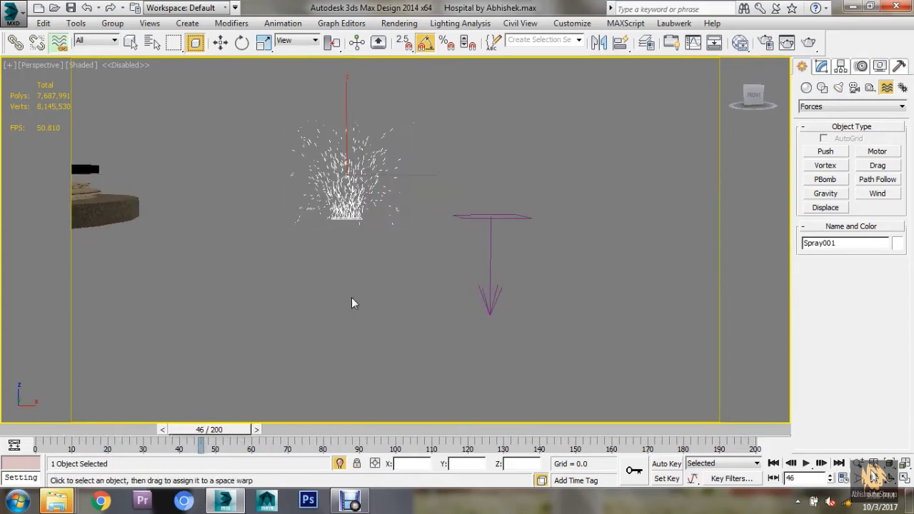
pyautogui.press('w')
# Raise Spray001's Viewport Count to 650 and start enlarging the drop size
pyautogui.click(822, 68)
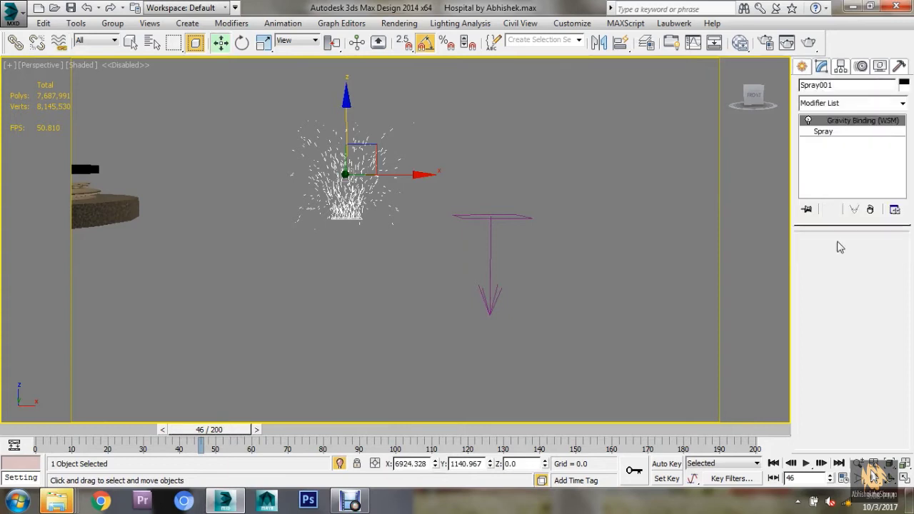
pyautogui.click(828, 136)
pyautogui.moveTo(550, 272)
pyautogui.keyDown('alt'); pyautogui.mouseDown(button='middle')
pyautogui.moveTo(542, 268)
pyautogui.moveTo(571, 269)
pyautogui.mouseUp(button='middle'); pyautogui.keyUp('alt')
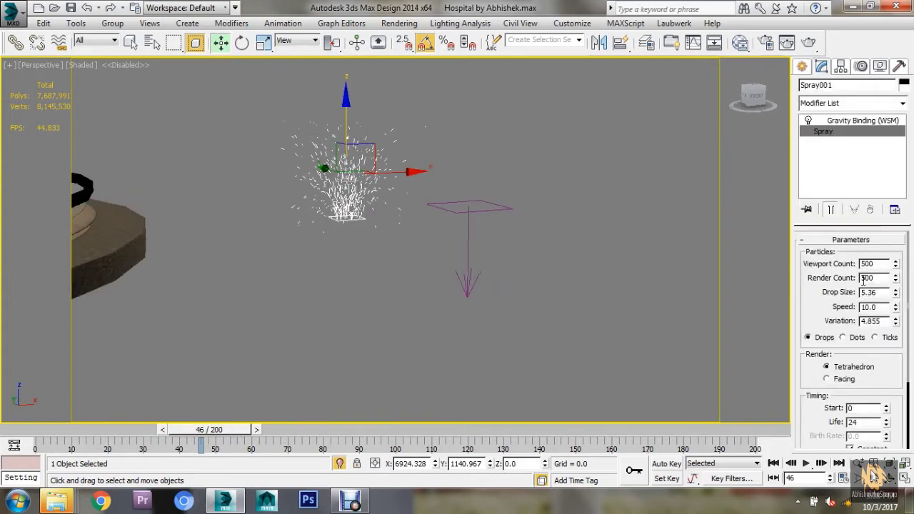
pyautogui.moveTo(896, 266); pyautogui.dragTo(896, 161)
pyautogui.moveTo(897, 294); pyautogui.dragTo(897, 264)
# Set drop size 9.264, variation 5.07, render count 1000, and preview the spray
pyautogui.moveTo(897, 324)
pyautogui.mouseDown()
pyautogui.moveTo(894, 264)
pyautogui.moveTo(897, 280)
pyautogui.mouseUp()
pyautogui.keyDown('alt'); pyautogui.moveTo(614, 259); pyautogui.dragTo(402, 228, button='middle'); pyautogui.keyUp('alt')
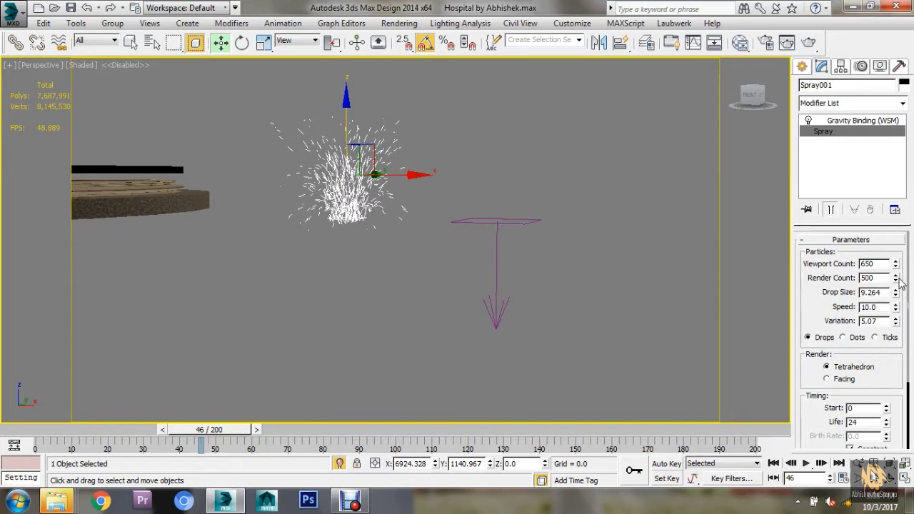
pyautogui.moveTo(896, 280); pyautogui.dragTo(897, 271)
pyautogui.scroll(-2, 869, 397)
pyautogui.scroll(-1, 831, 404)
pyautogui.keyDown('alt'); pyautogui.moveTo(465, 345); pyautogui.dragTo(322, 398, button='middle'); pyautogui.keyUp('alt')
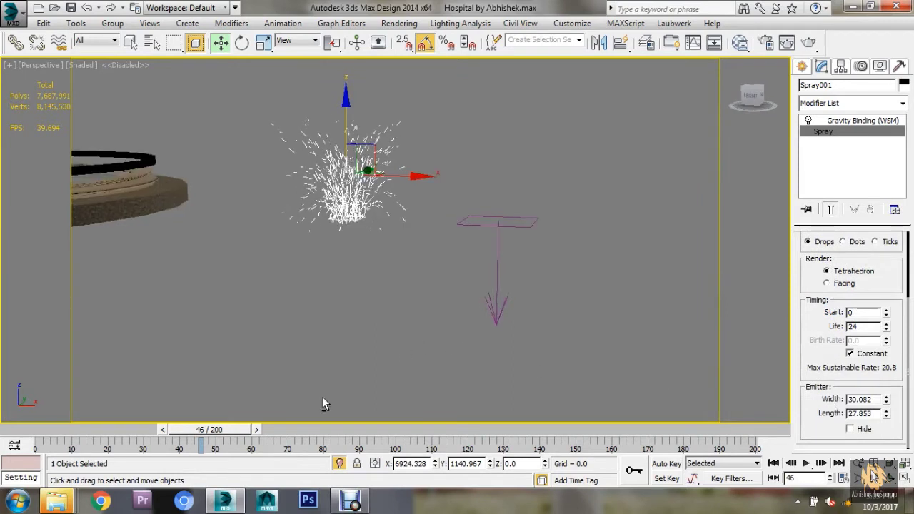
pyautogui.moveTo(230, 431)
pyautogui.mouseDown()
pyautogui.moveTo(504, 432)
pyautogui.moveTo(98, 431)
pyautogui.mouseUp()
# Move Spray001 over the fountain centre and up onto the perforated globe
pyautogui.scroll(-3, 419, 279)
pyautogui.press('w')
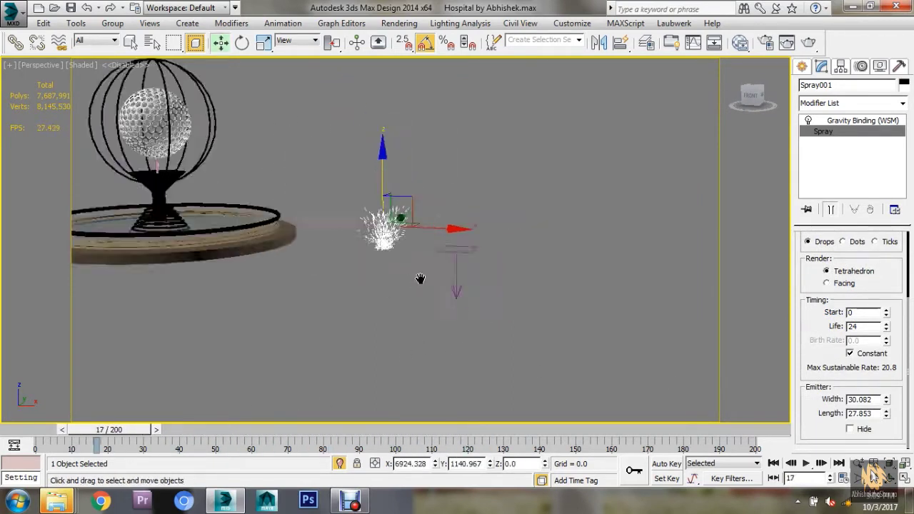
pyautogui.moveTo(515, 251)
pyautogui.mouseDown()
pyautogui.moveTo(230, 220)
pyautogui.moveTo(247, 154)
pyautogui.mouseUp()
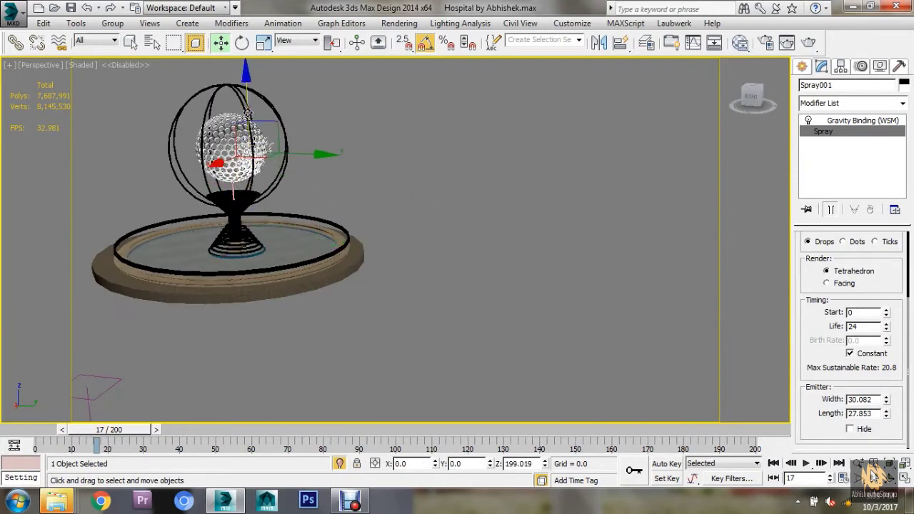
pyautogui.click(315, 160)
pyautogui.click(235, 168)
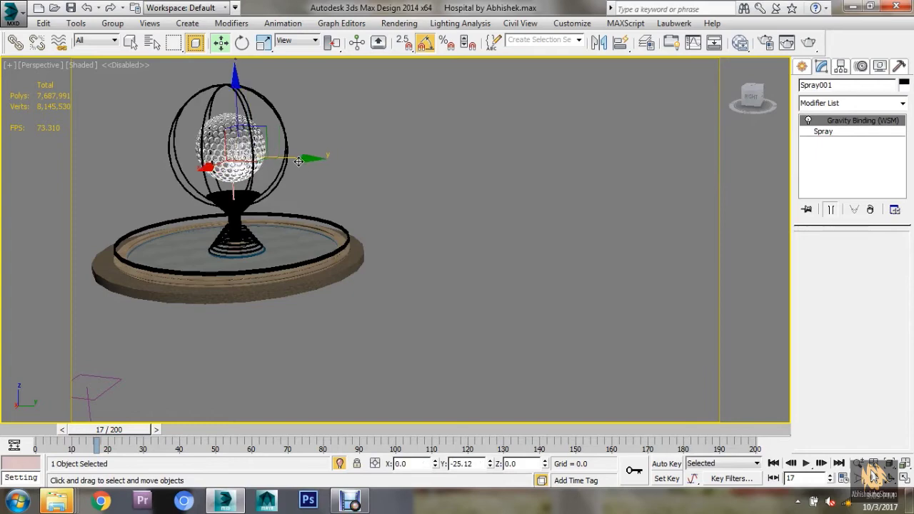
# Check the emitter's placement inside the globe from Front and Perspective views
pyautogui.scroll(3, 225, 177)
pyautogui.press('f')
pyautogui.press('z')
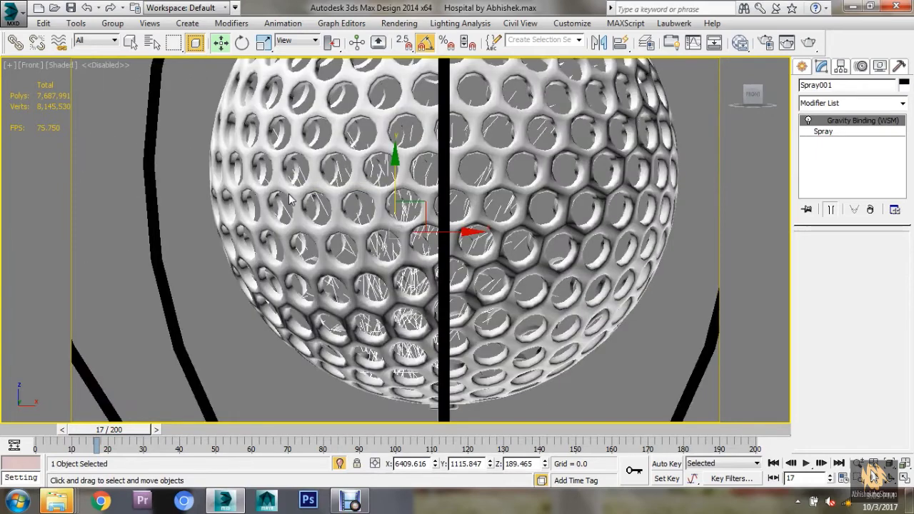
pyautogui.press('p')
pyautogui.moveTo(289, 200); pyautogui.dragTo(402, 334, button='middle')
pyautogui.scroll(3, 402, 334)
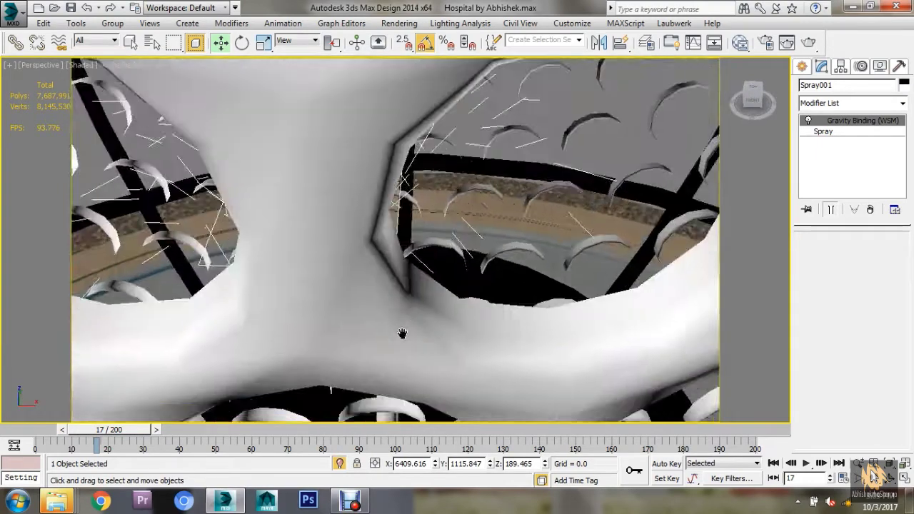
pyautogui.scroll(-3, 347, 249)
pyautogui.keyDown('alt'); pyautogui.moveTo(380, 72); pyautogui.dragTo(392, 211, button='middle'); pyautogui.keyUp('alt')
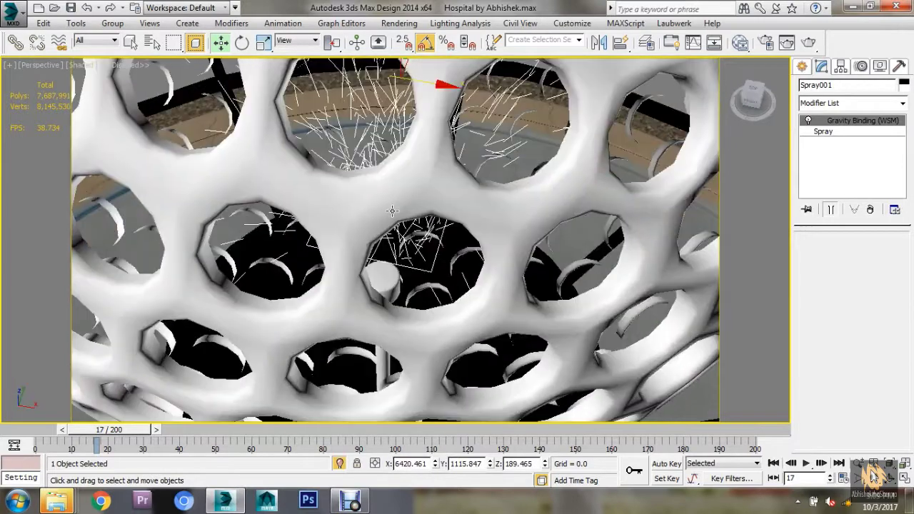
# Fine-tune the emitter to the globe's centre in Top view, then return to Perspective
pyautogui.click(43, 65)
pyautogui.click(72, 142)
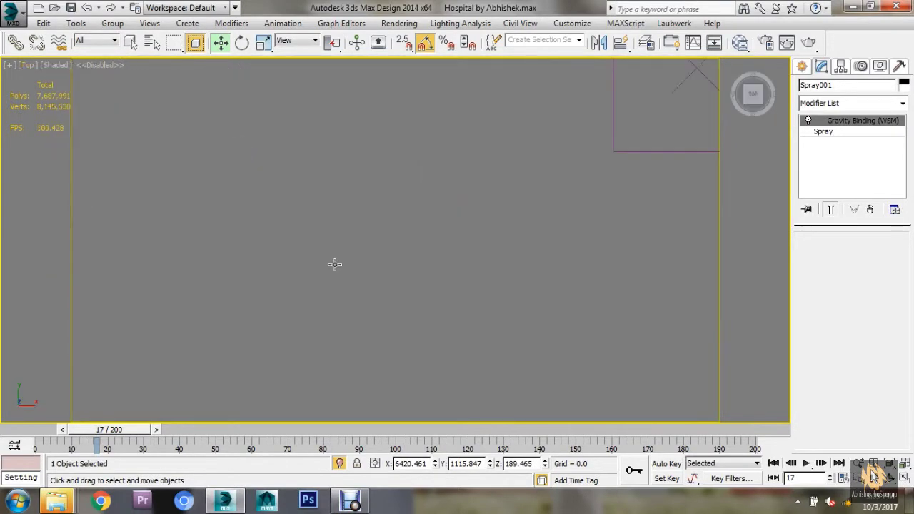
pyautogui.press('z')
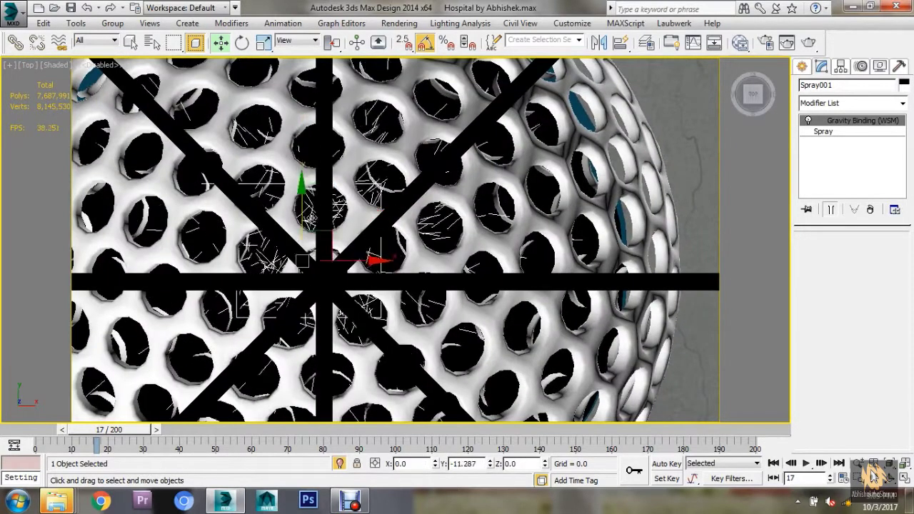
pyautogui.moveTo(303, 248); pyautogui.dragTo(325, 248)
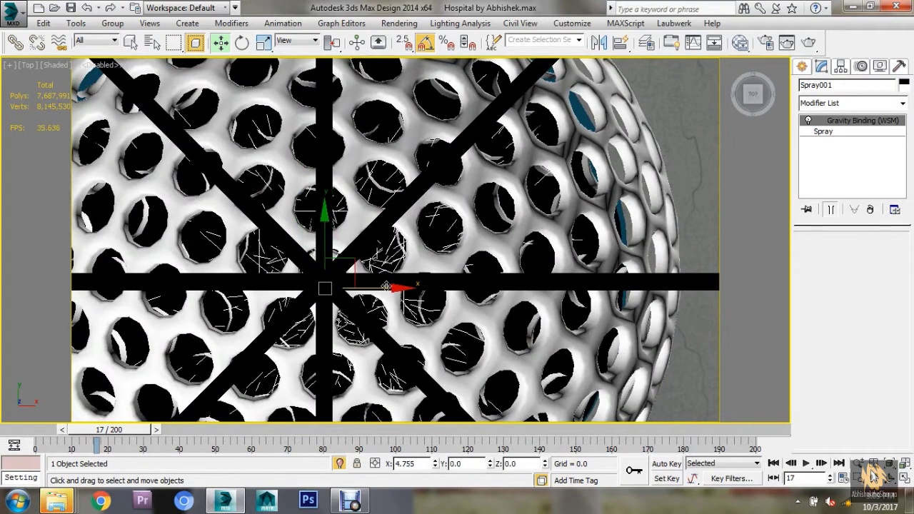
pyautogui.moveTo(390, 277); pyautogui.dragTo(386, 275)
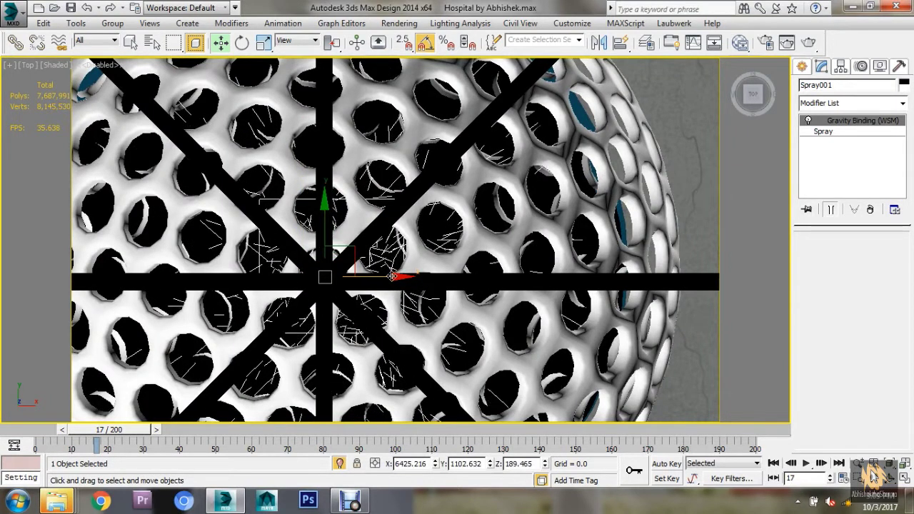
pyautogui.scroll(-3, 386, 276)
pyautogui.click(28, 65)
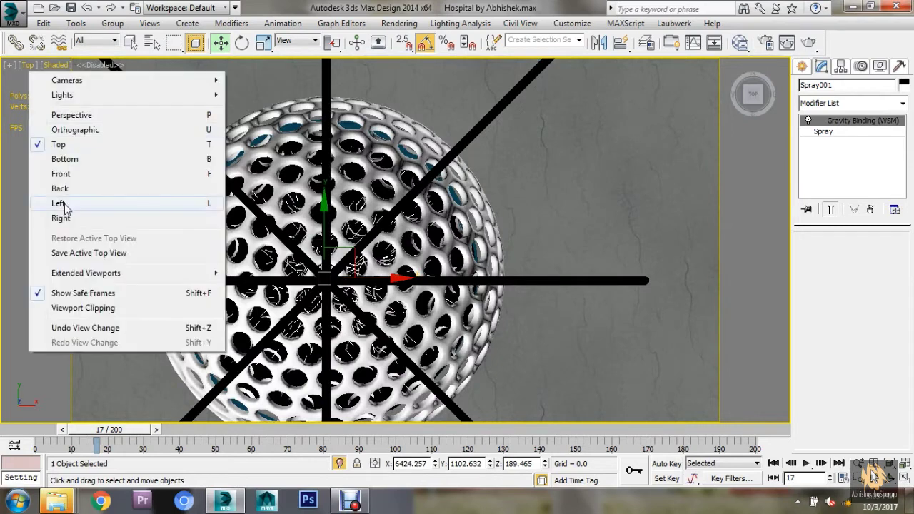
pyautogui.click(72, 115)
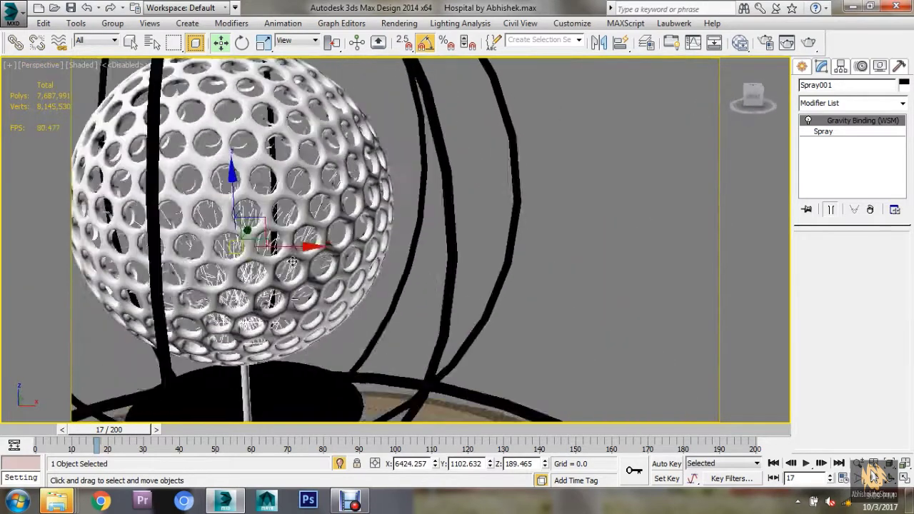
# Preview the spray at frame 46, then raise Spray001's speed to 23.005
pyautogui.moveTo(118, 443); pyautogui.dragTo(222, 440)
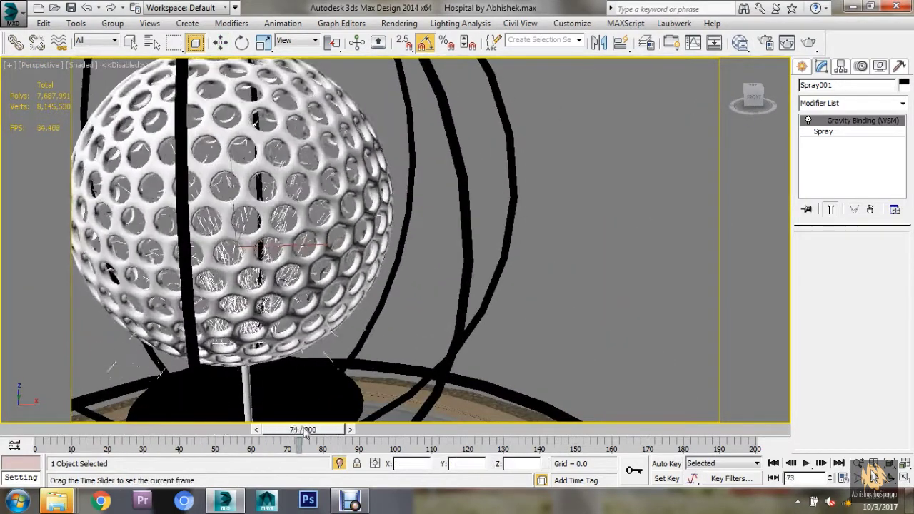
pyautogui.scroll(-5, 325, 327)
pyautogui.scroll(2, 325, 327)
pyautogui.scroll(-2, 325, 327)
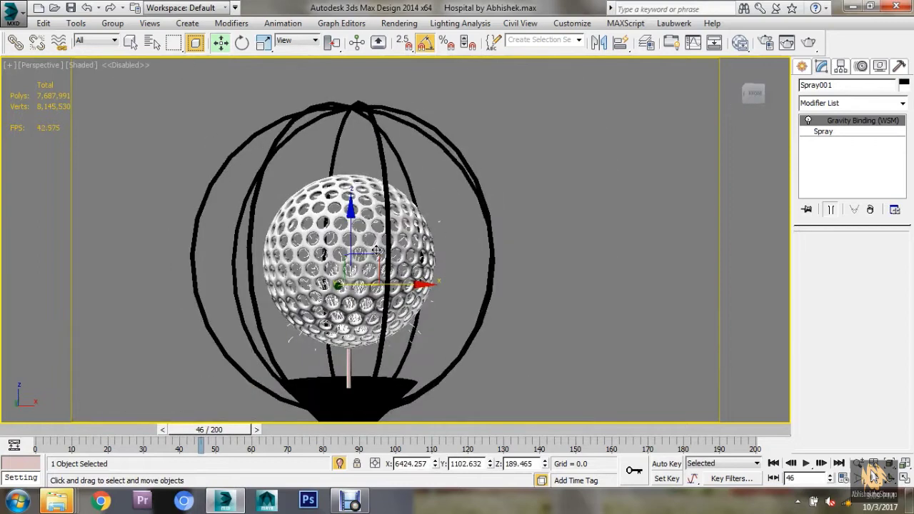
pyautogui.click(801, 65)
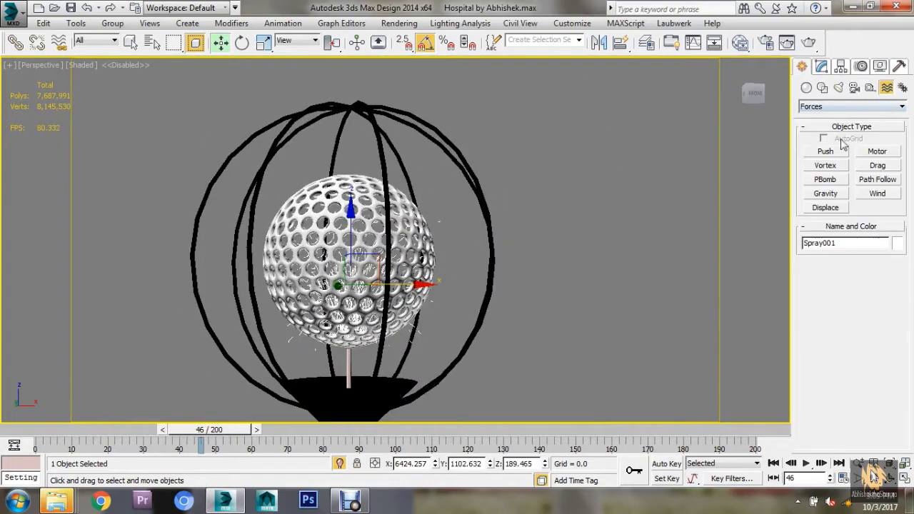
pyautogui.click(821, 66)
pyautogui.click(837, 132)
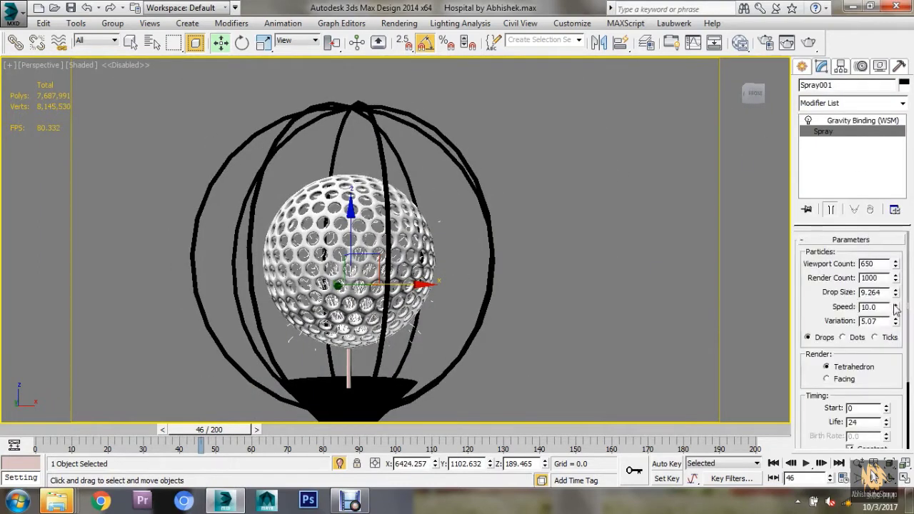
pyautogui.moveTo(896, 307); pyautogui.dragTo(820, 100)
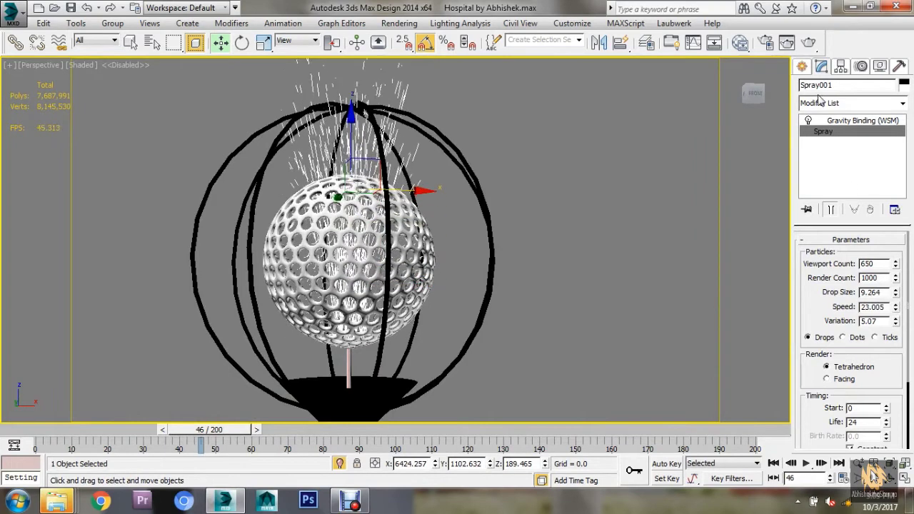
pyautogui.moveTo(220, 429); pyautogui.dragTo(349, 427)
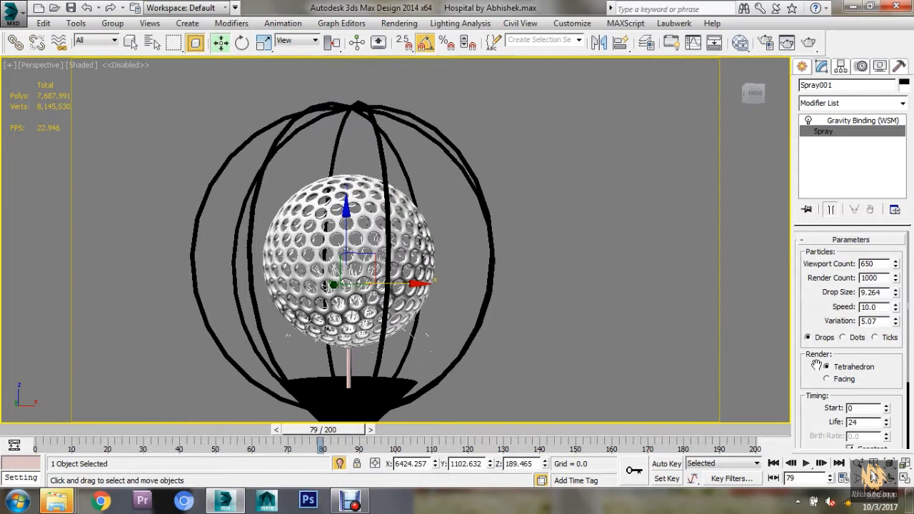
# Raise variation to 7.44 and set particle Life to 30, previewing to frame 110
pyautogui.moveTo(896, 323); pyautogui.dragTo(896, 300)
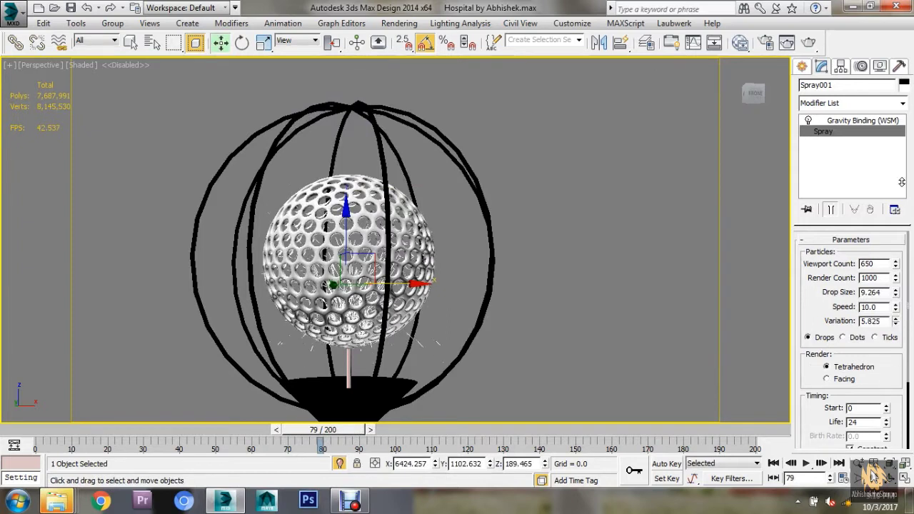
pyautogui.scroll(-3, 872, 386)
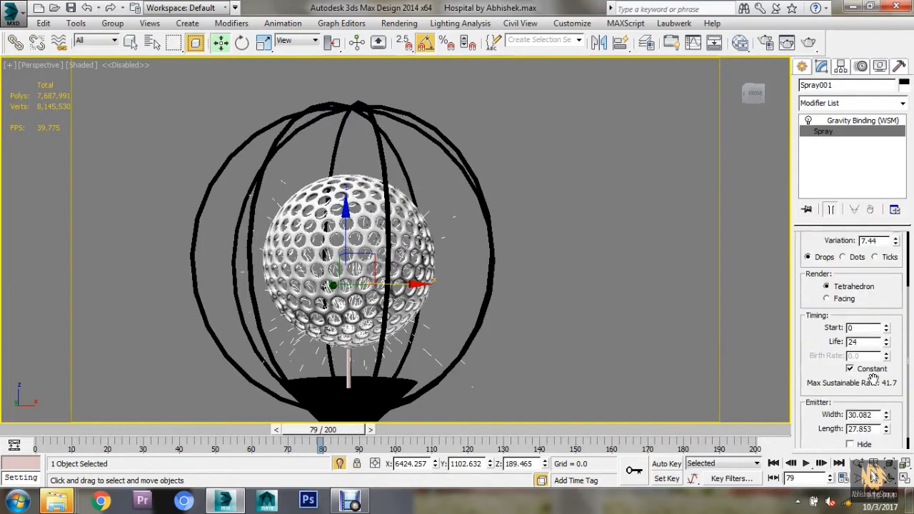
pyautogui.moveTo(886, 342); pyautogui.dragTo(887, 314)
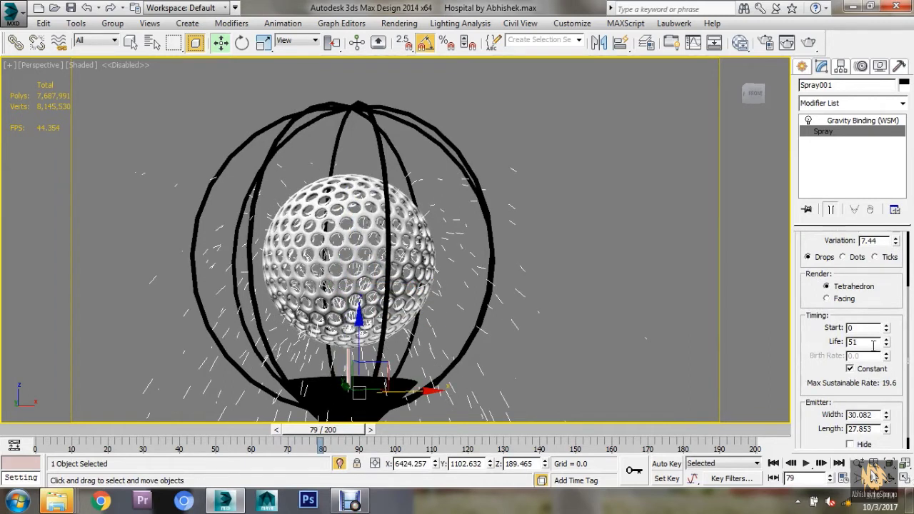
pyautogui.press('Return')
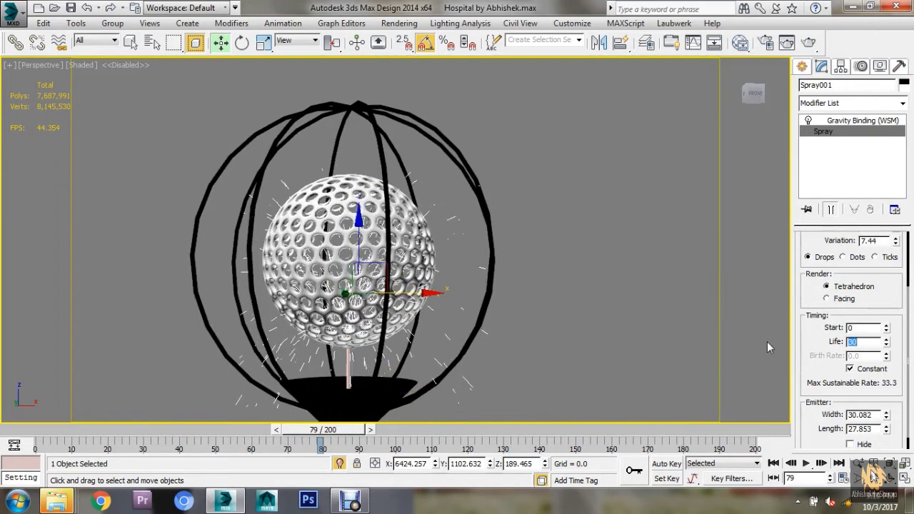
pyautogui.scroll(-1, 855, 357)
pyautogui.scroll(-3, 398, 331)
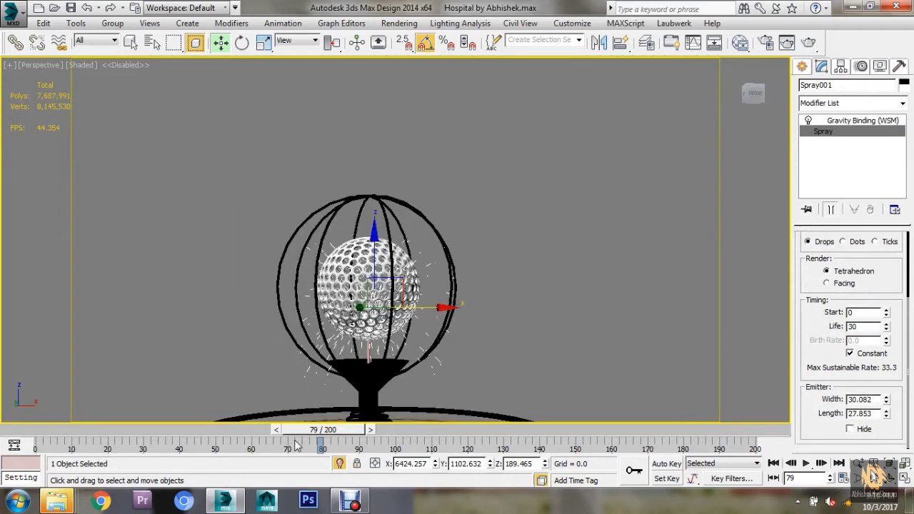
pyautogui.moveTo(318, 429); pyautogui.dragTo(424, 425)
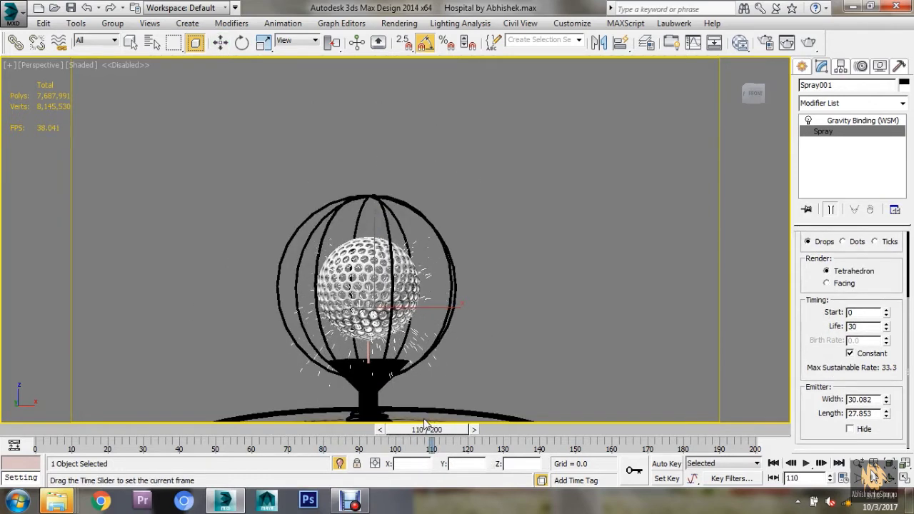
# Raise Spray001's particle Life from 30 to 100 and scrub to frame 170 to preview
pyautogui.press('w')
pyautogui.scroll(-4, 393, 330)
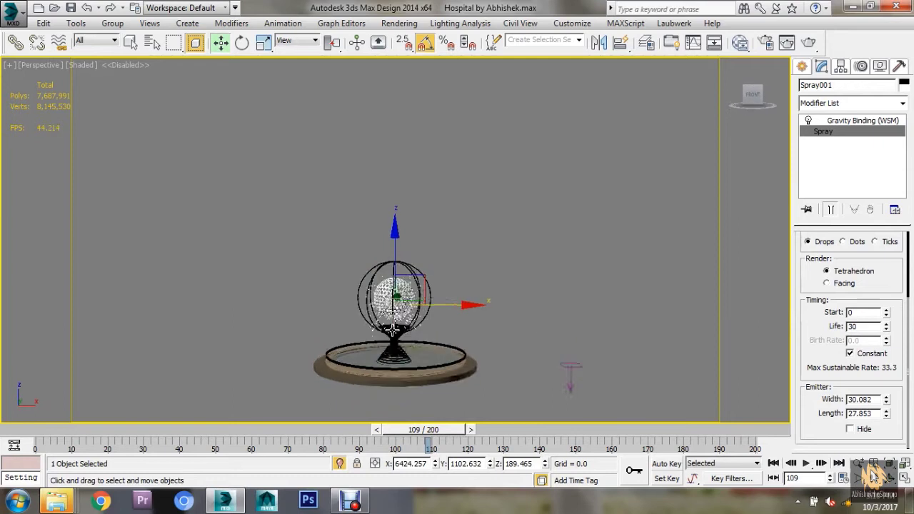
pyautogui.scroll(2, 392, 330)
pyautogui.scroll(1, 400, 350)
pyautogui.scroll(2, 408, 370)
pyautogui.click(433, 432)
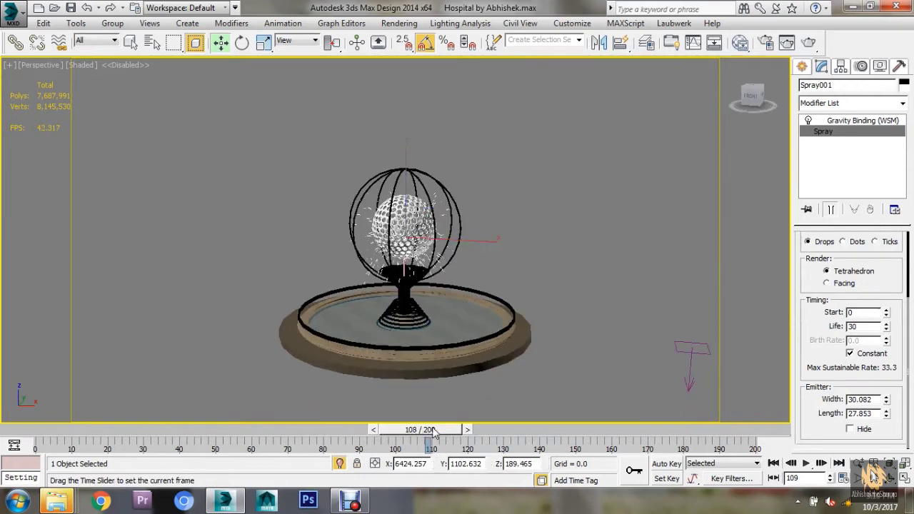
pyautogui.moveTo(433, 431); pyautogui.dragTo(500, 431)
pyautogui.click(886, 324)
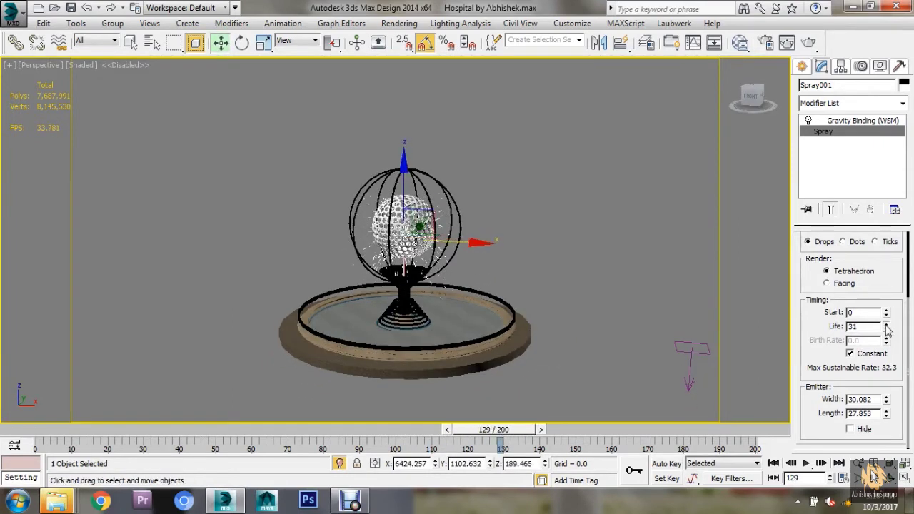
pyautogui.moveTo(886, 327)
pyautogui.mouseDown()
pyautogui.moveTo(900, 335)
pyautogui.moveTo(879, 329)
pyautogui.mouseUp()
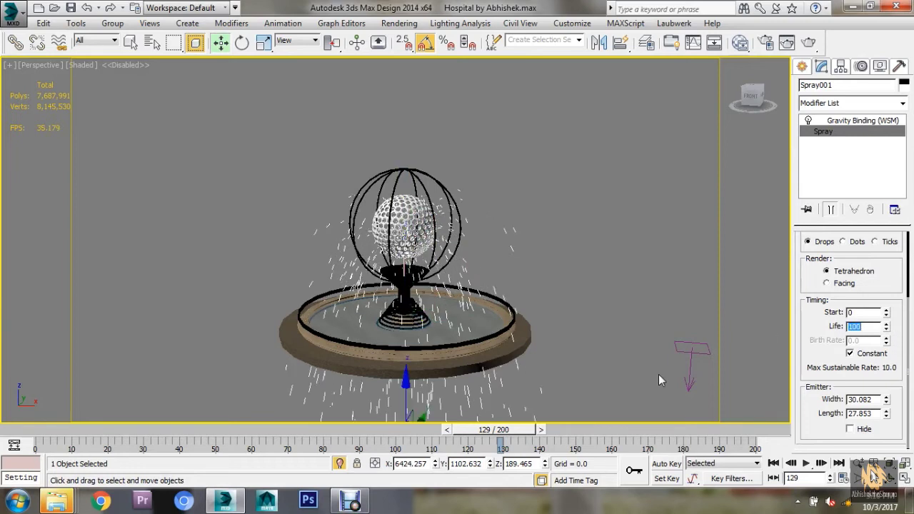
pyautogui.moveTo(492, 430)
pyautogui.mouseDown()
pyautogui.moveTo(669, 431)
pyautogui.moveTo(385, 411)
pyautogui.moveTo(424, 389)
pyautogui.mouseUp()
pyautogui.press('w')
pyautogui.scroll(-3, 505, 350)
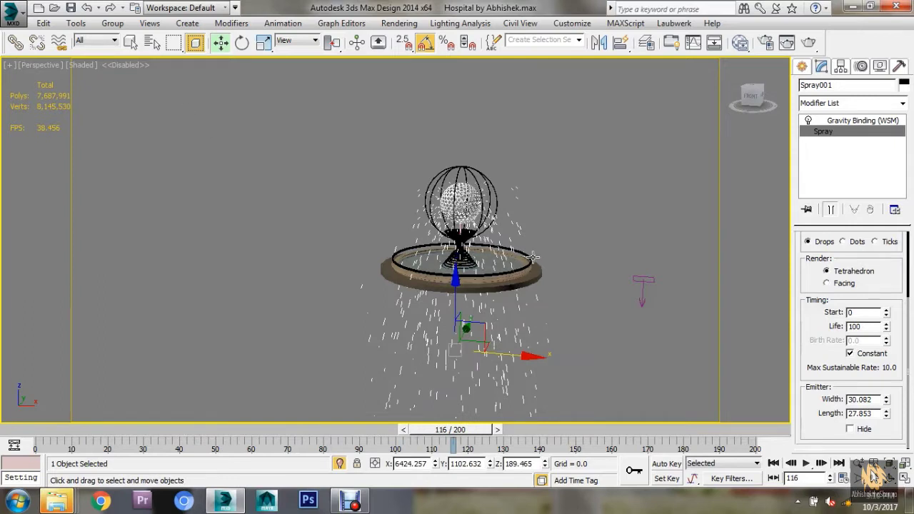
# Choose the Deflectors space-warp category and switch the viewport to Top view
pyautogui.click(804, 69)
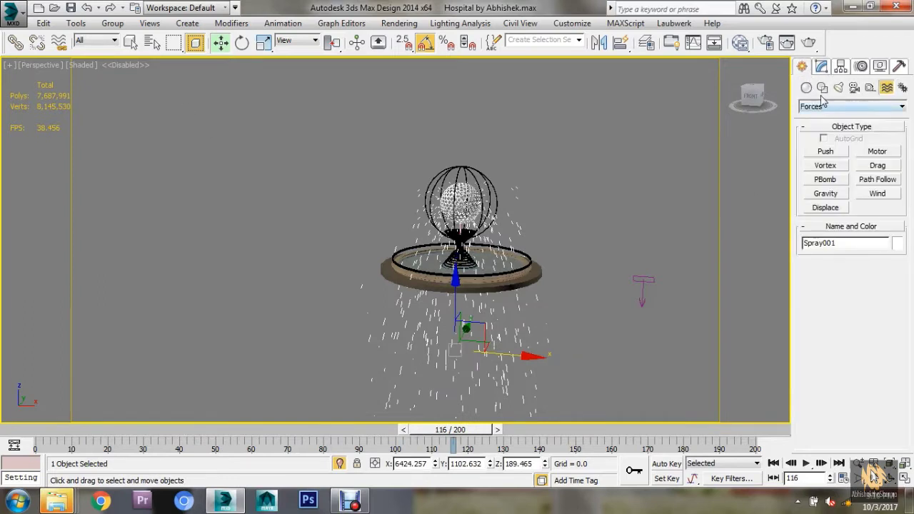
pyautogui.click(822, 88)
pyautogui.click(886, 87)
pyautogui.click(832, 106)
pyautogui.click(830, 129)
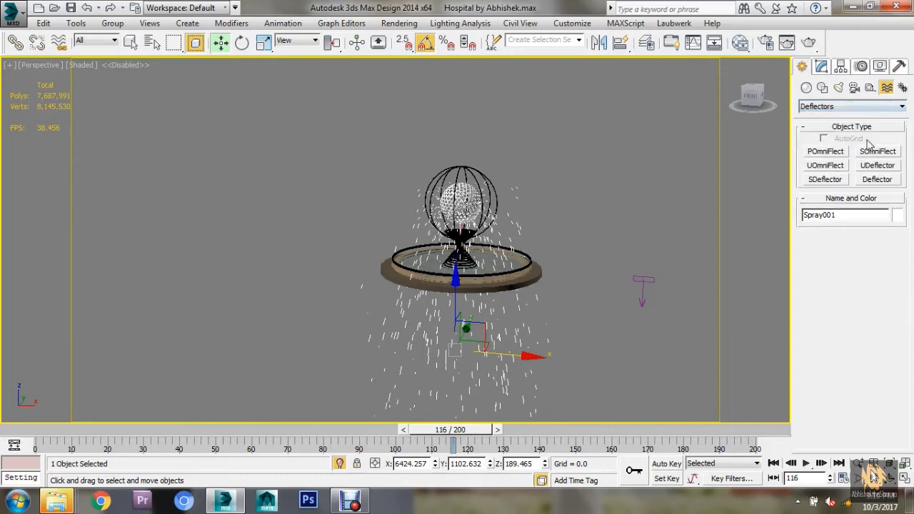
pyautogui.click(37, 65)
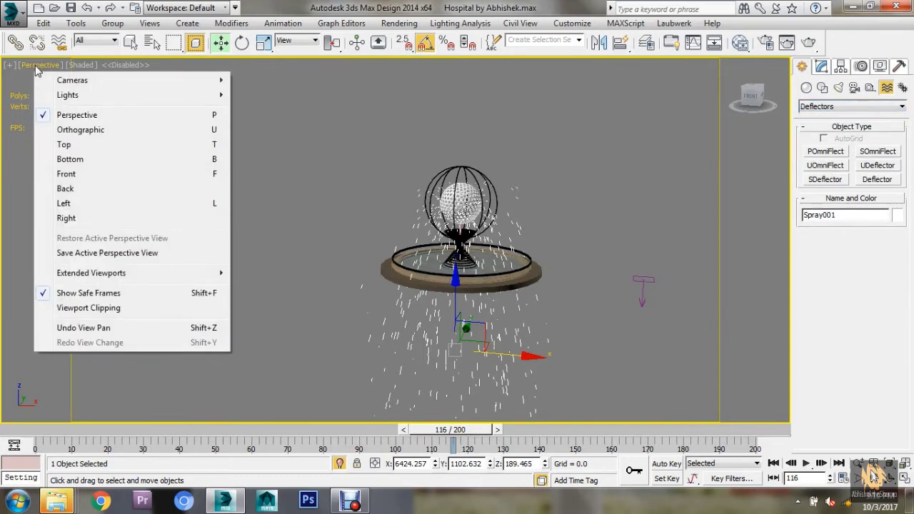
pyautogui.click(64, 144)
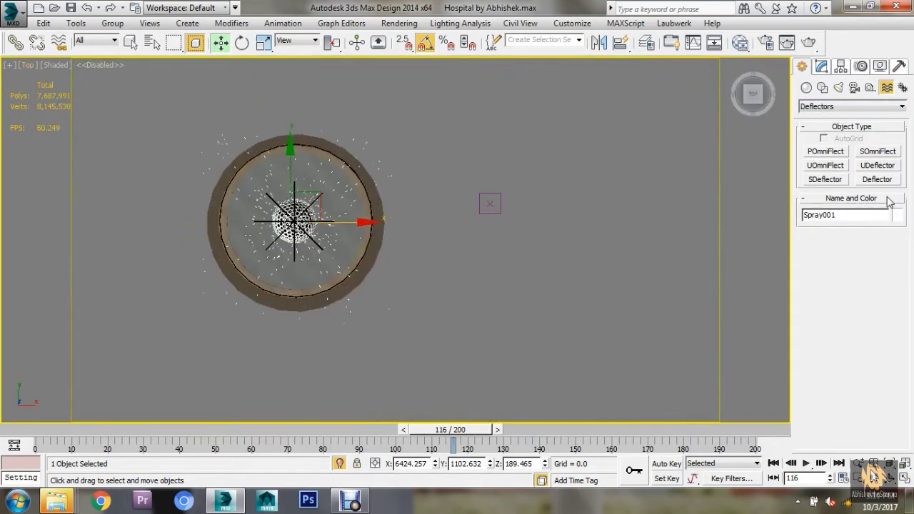
# Draw a Deflector plane over the whole basin, then return to Perspective view
pyautogui.click(877, 179)
pyautogui.moveTo(241, 171); pyautogui.dragTo(309, 181, button='middle')
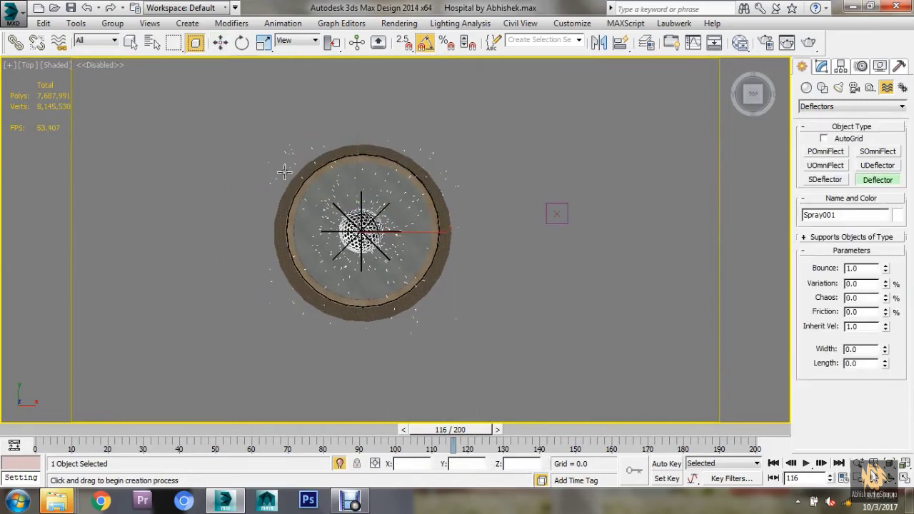
pyautogui.moveTo(261, 131); pyautogui.dragTo(471, 349)
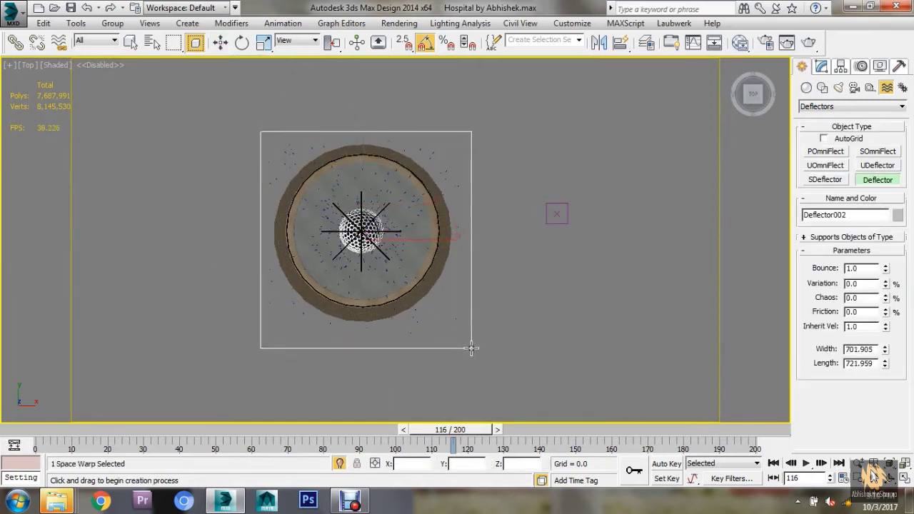
pyautogui.click(35, 65)
pyautogui.click(71, 115)
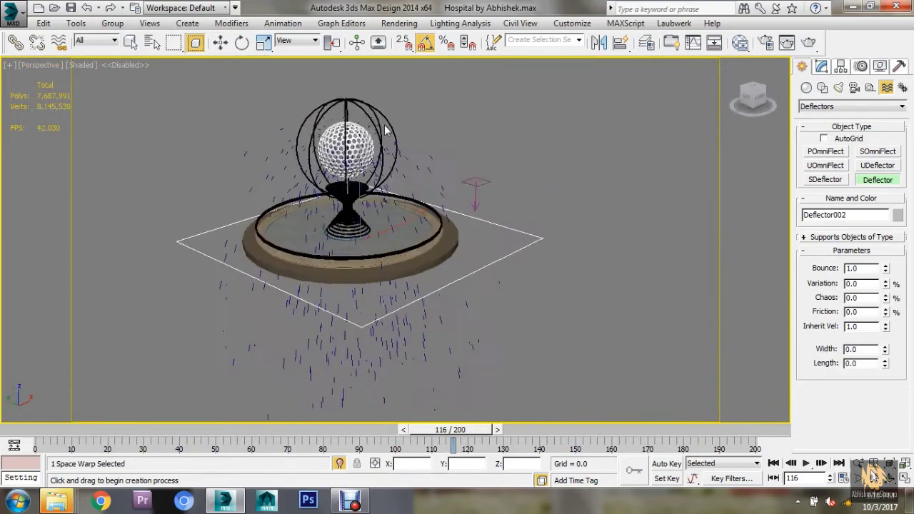
pyautogui.rightClick(478, 262)
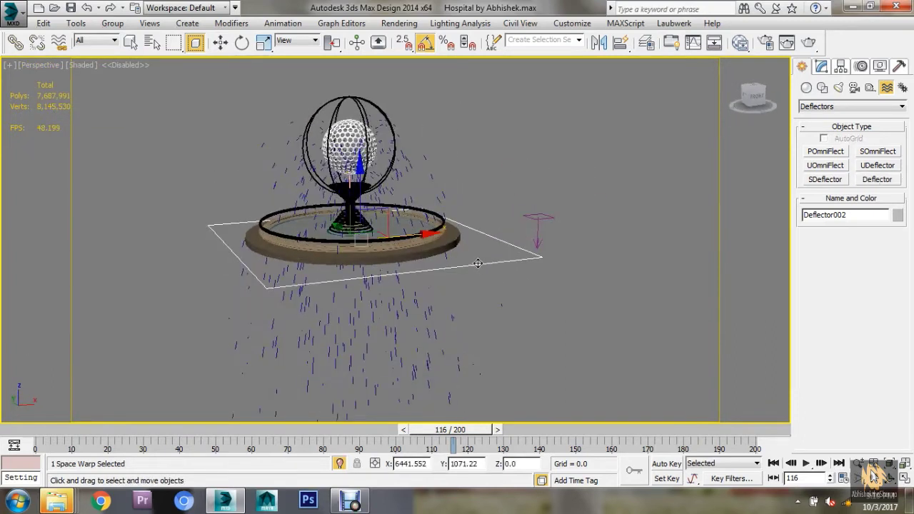
# Bind Spray001 to Deflector002 and play the animation to check the bounce
pyautogui.click(59, 42)
pyautogui.moveTo(281, 163); pyautogui.dragTo(260, 180)
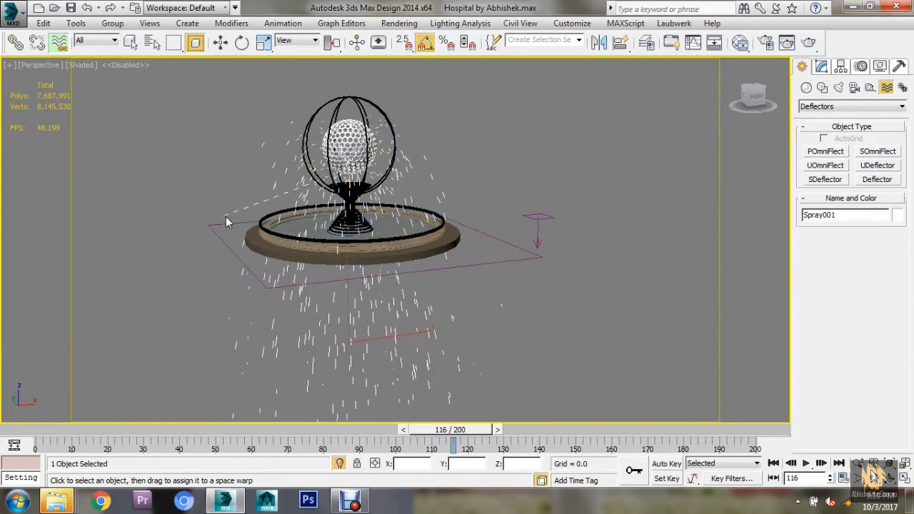
pyautogui.moveTo(213, 224); pyautogui.dragTo(214, 225)
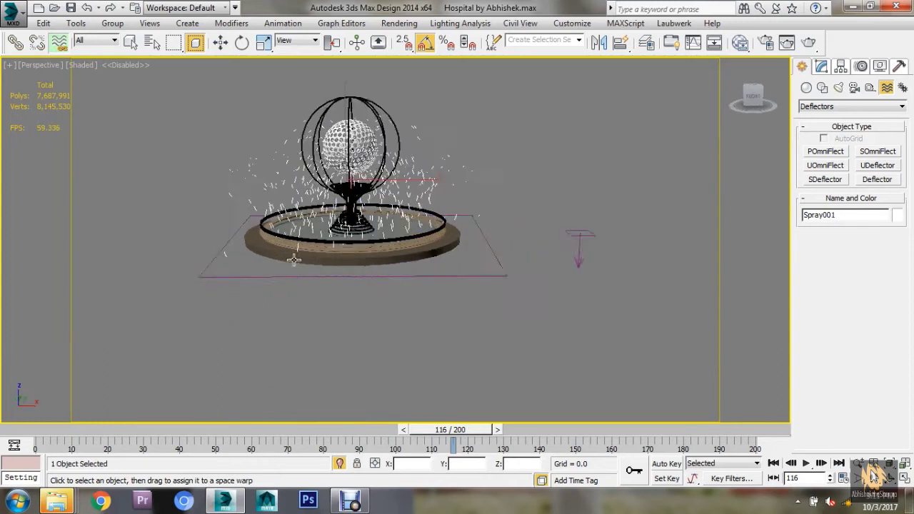
pyautogui.press('w')
pyautogui.moveTo(449, 429); pyautogui.dragTo(107, 430)
pyautogui.click(807, 464)
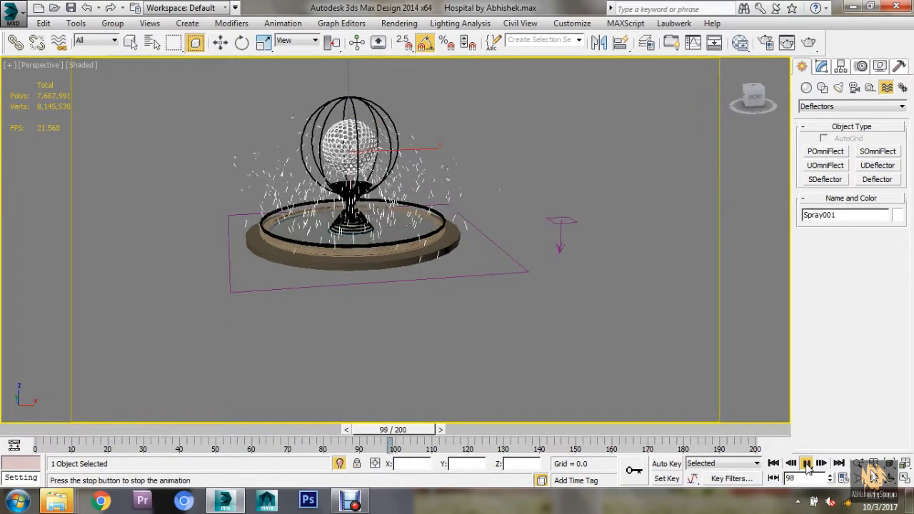
pyautogui.click(807, 465)
# Give Deflector002 Bounce 0.49, Chaos 47 and Friction 36, and replay from frame 0
pyautogui.click(492, 276)
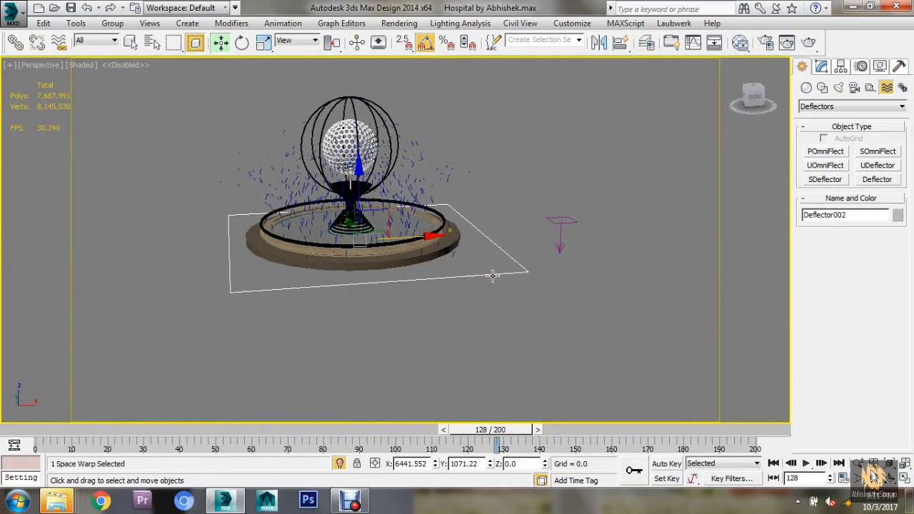
pyautogui.click(822, 66)
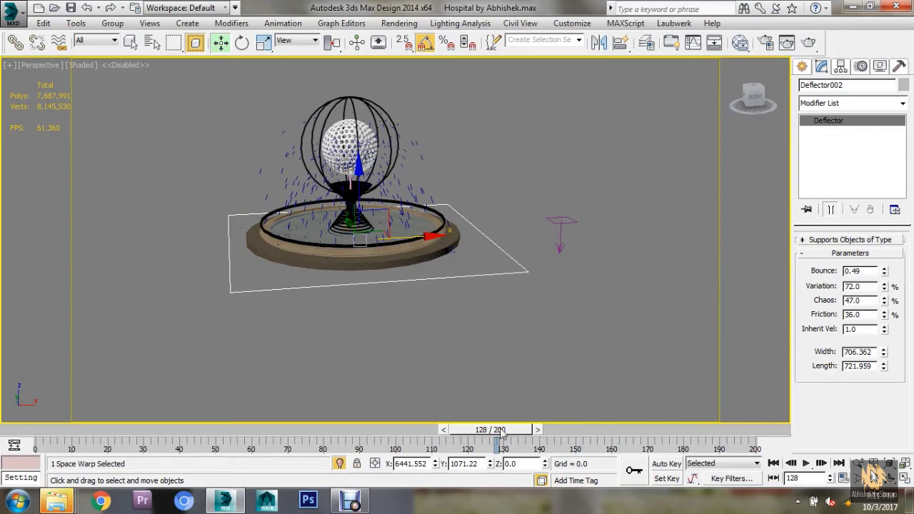
pyautogui.moveTo(500, 429); pyautogui.dragTo(43, 429)
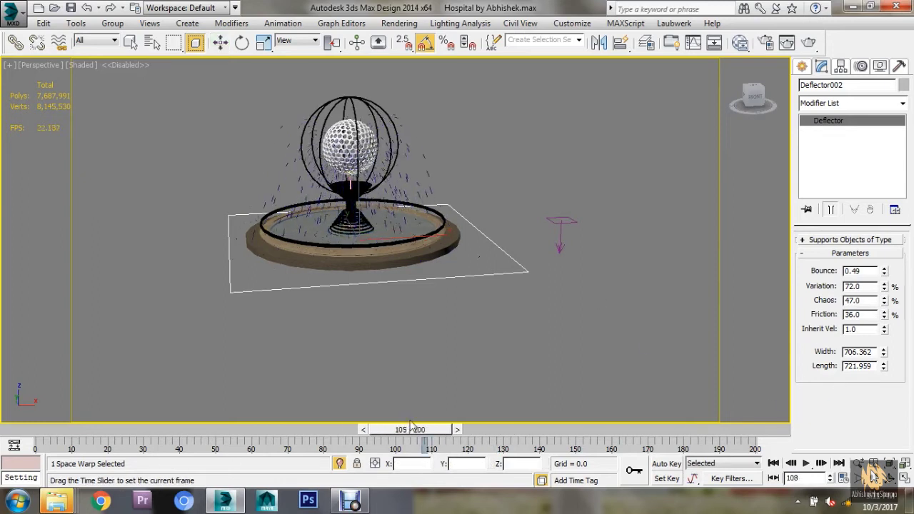
pyautogui.click(806, 463)
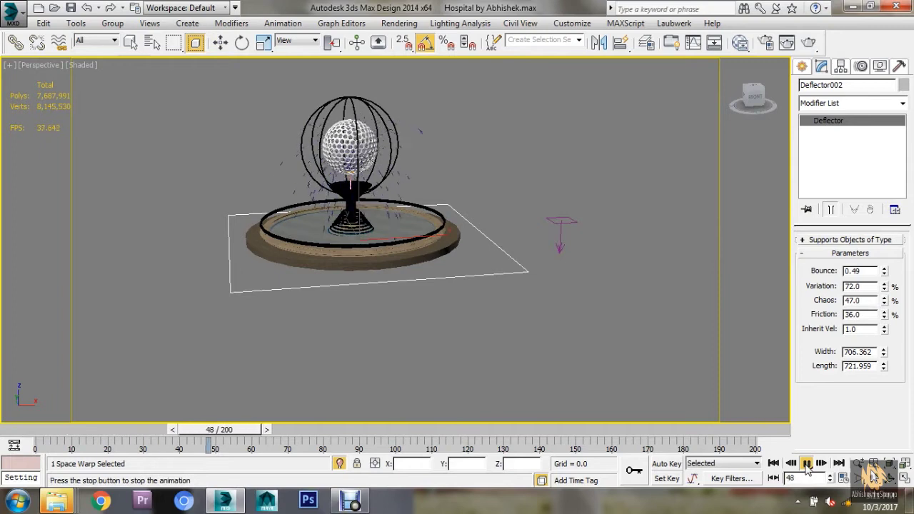
# Stop playback and show Spray001's particle Parameters rollout
pyautogui.press('w')
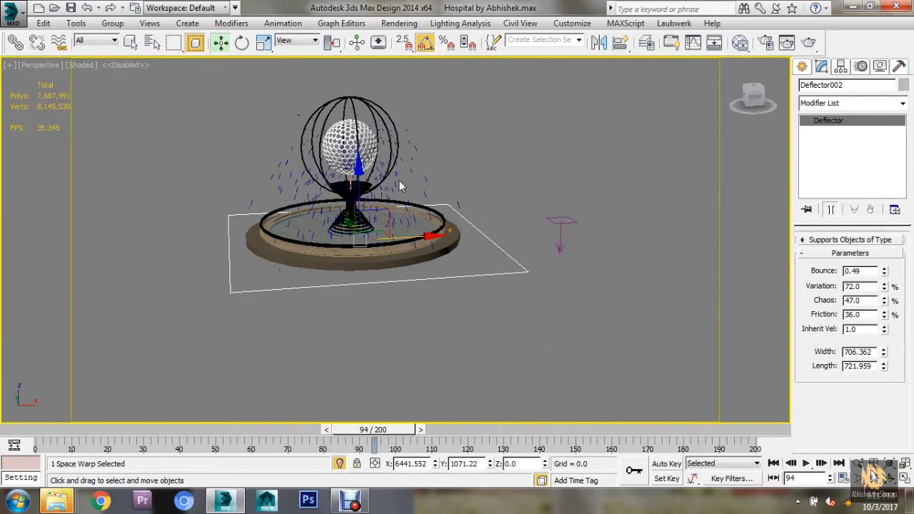
pyautogui.click(397, 176)
pyautogui.click(834, 143)
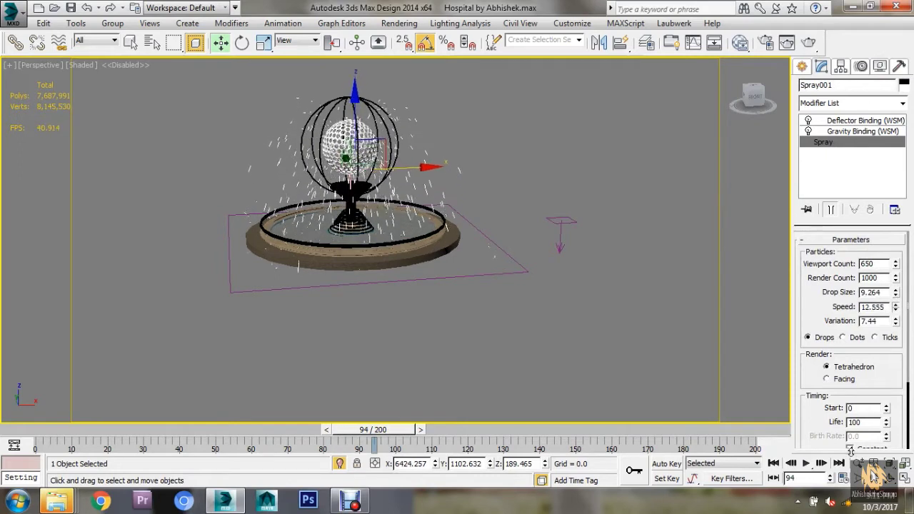
# Nudge Spray001's Speed spinner up and replay the animation from the first frame
pyautogui.moveTo(895, 307); pyautogui.dragTo(896, 289)
pyautogui.moveTo(409, 430); pyautogui.dragTo(93, 431)
pyautogui.press('w')
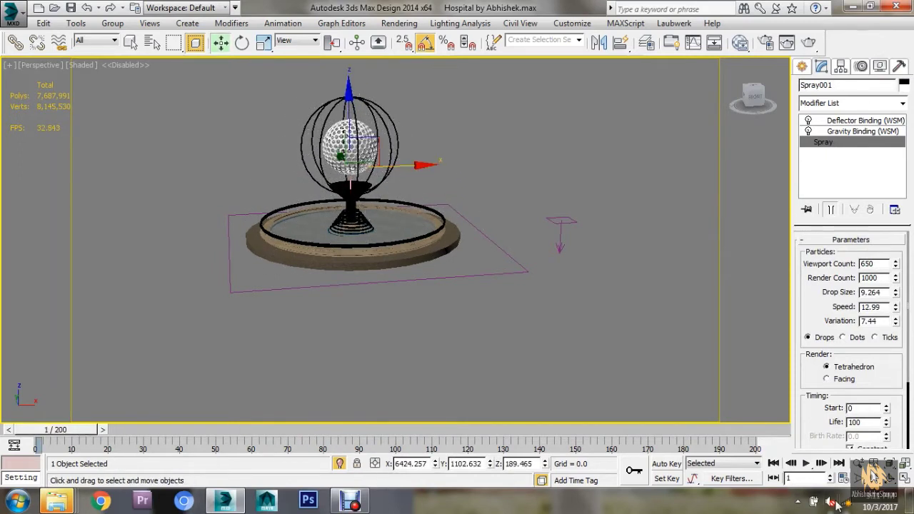
pyautogui.click(807, 464)
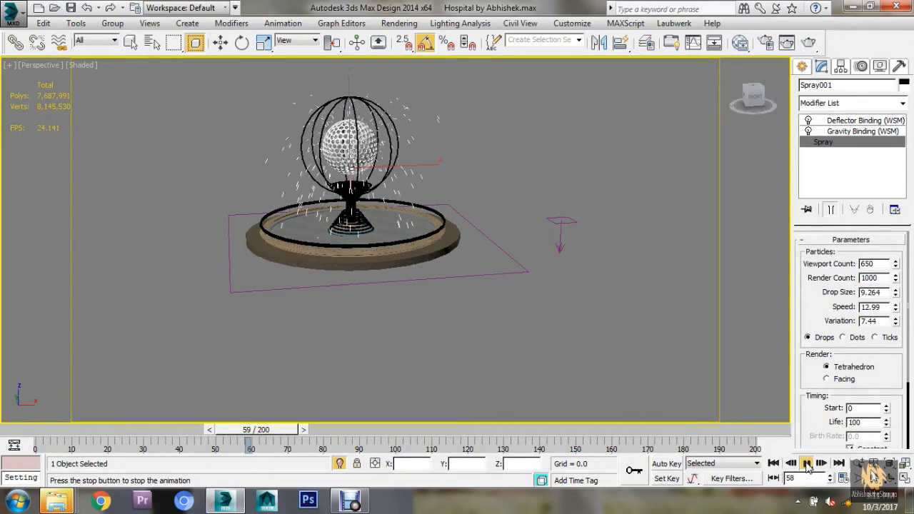
# Set Spray001's Speed to 20 and scrub the timeline to preview the higher jets
pyautogui.doubleClick(873, 306)
pyautogui.write('20')
pyautogui.press('Return')
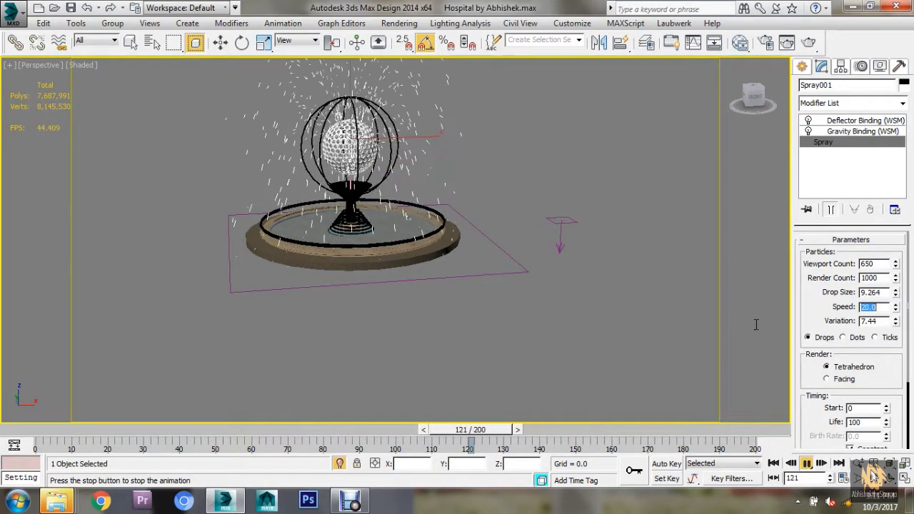
pyautogui.scroll(2, 351, 274)
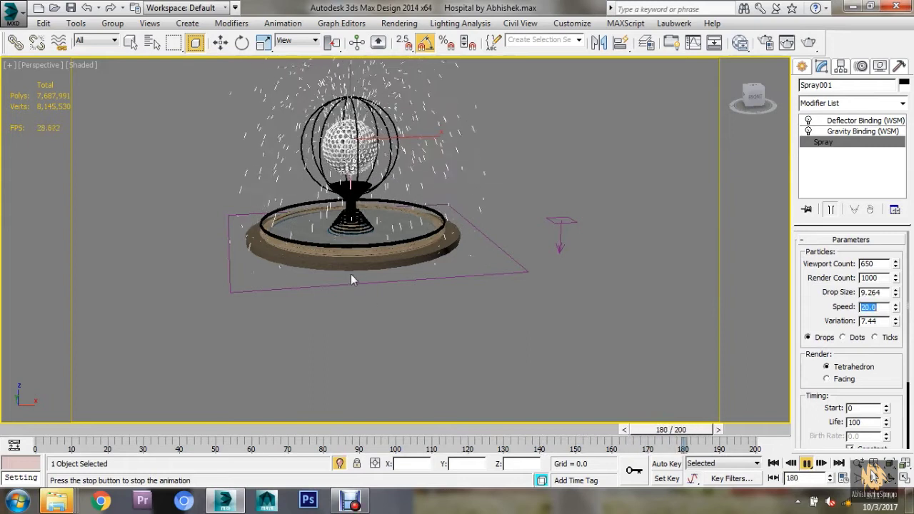
pyautogui.scroll(-4, 351, 273)
pyautogui.scroll(4, 382, 275)
pyautogui.scroll(-1, 390, 288)
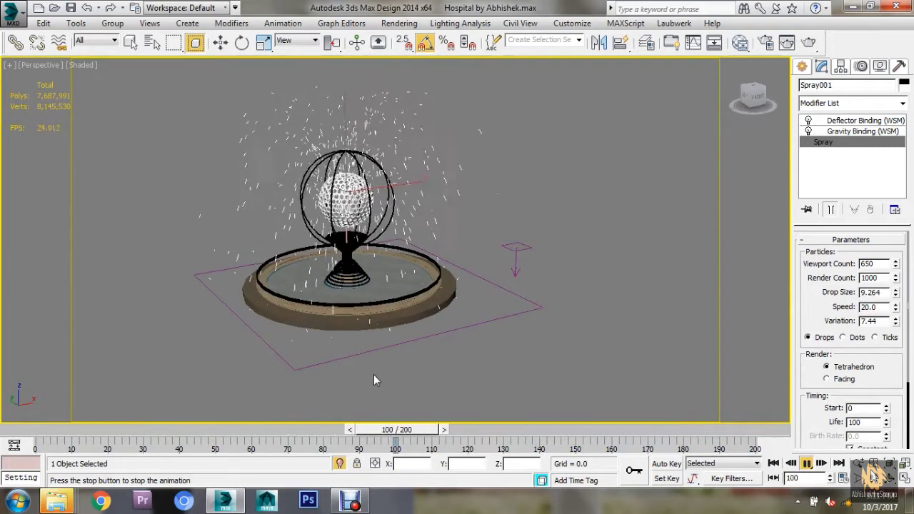
pyautogui.moveTo(550, 429)
pyautogui.mouseDown()
pyautogui.moveTo(725, 432)
pyautogui.moveTo(70, 425)
pyautogui.mouseUp()
# Unhide All to restore the City Hospital, then look through VRayCam001
pyautogui.press('w')
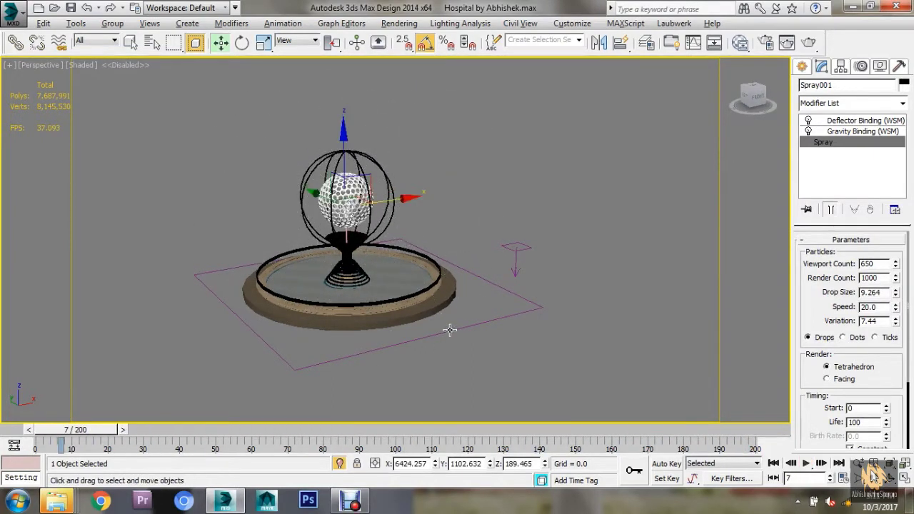
pyautogui.keyDown('alt'); pyautogui.moveTo(450, 330); pyautogui.dragTo(409, 335, button='middle'); pyautogui.keyUp('alt')
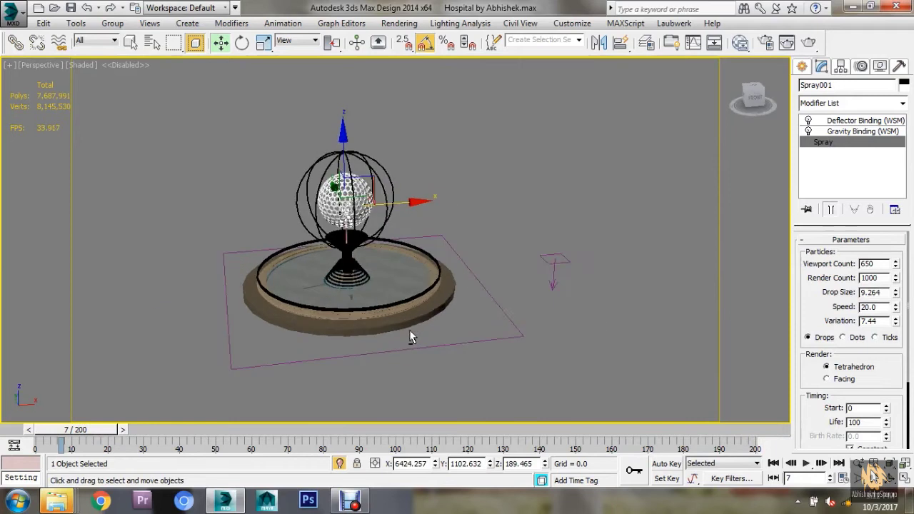
pyautogui.rightClick(514, 175)
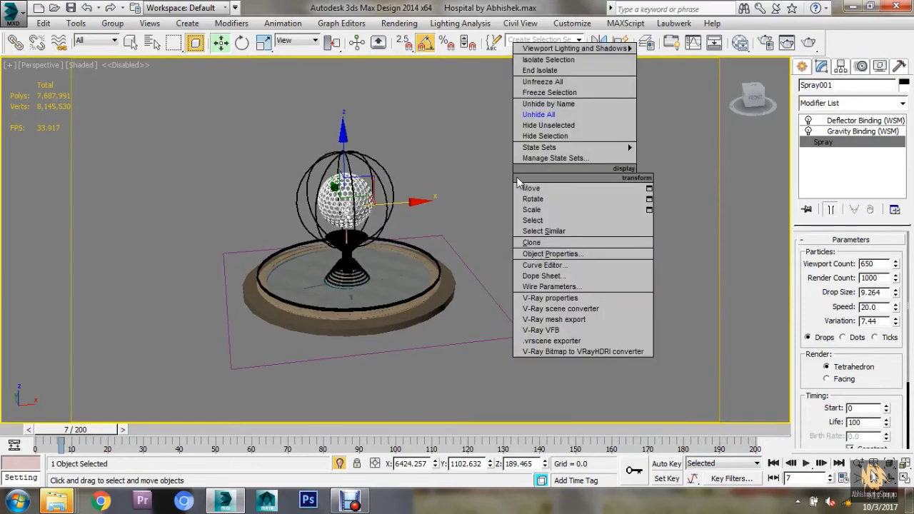
pyautogui.click(549, 114)
pyautogui.press('c')
pyautogui.doubleClick(413, 154)
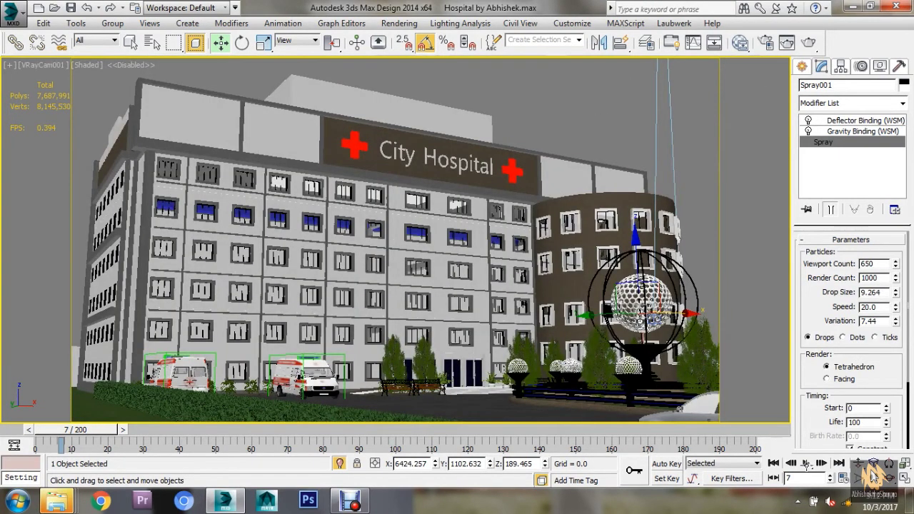
# Play the spray in the VRayCam001 view and stop at frame 95
pyautogui.hotkey('ctrl', 'd')
pyautogui.press('/')
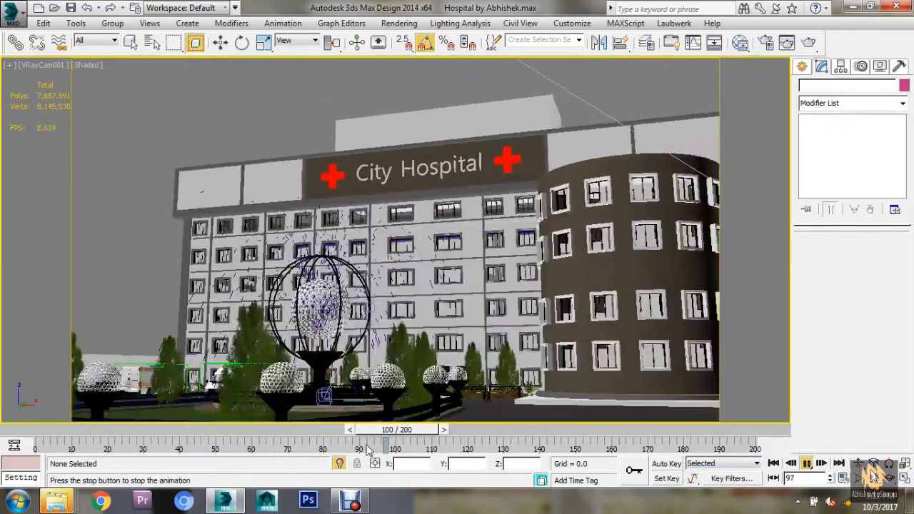
pyautogui.moveTo(507, 437); pyautogui.dragTo(377, 430)
pyautogui.press('w')
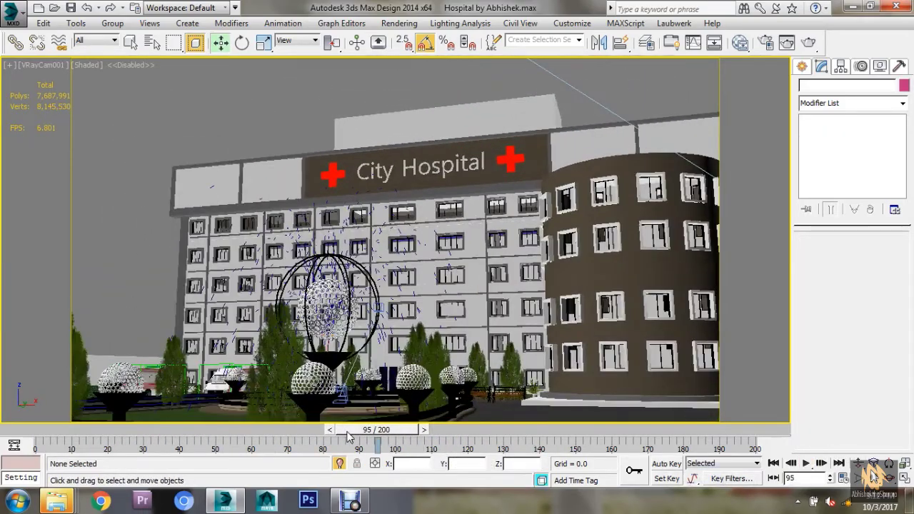
# Switch to a close Perspective view and select the water disc Cylinder7126
pyautogui.press('p')
pyautogui.scroll(3, 502, 368)
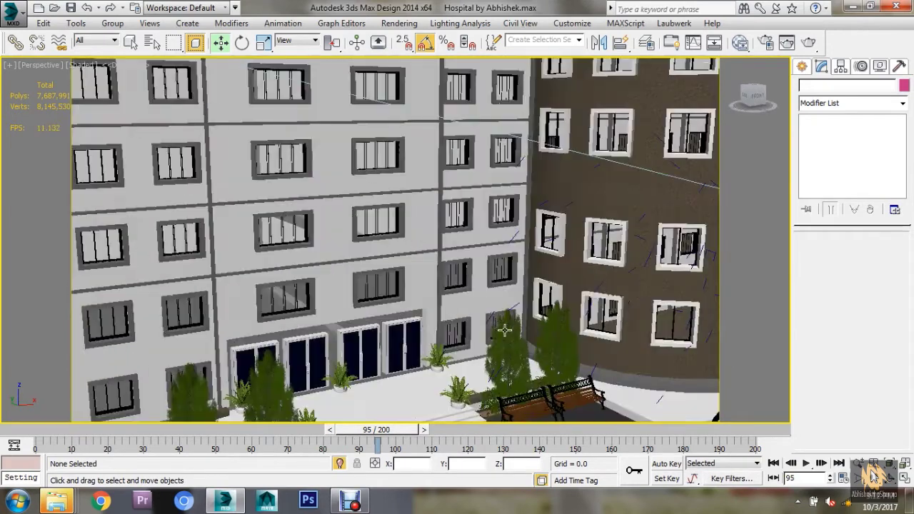
pyautogui.scroll(5, 357, 372)
pyautogui.click(272, 380)
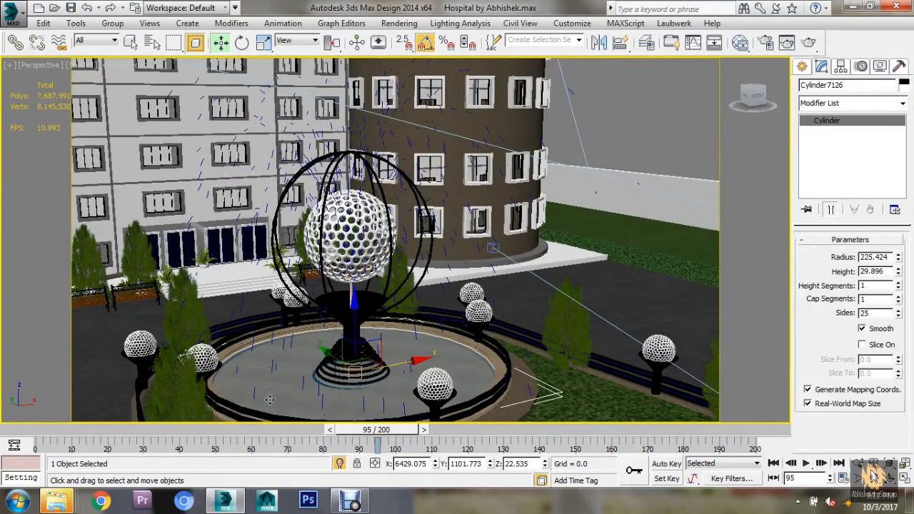
pyautogui.moveTo(358, 350); pyautogui.dragTo(355, 314)
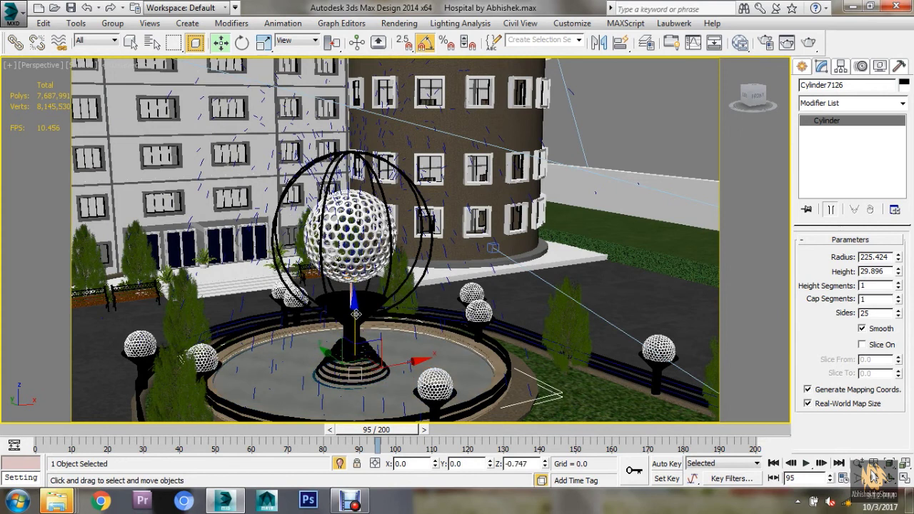
# Inspect the overlapping basin objects (cylinder radius 225.424, height 29.896), then reselect Cylinder7126
pyautogui.click(289, 388)
pyautogui.click(286, 390)
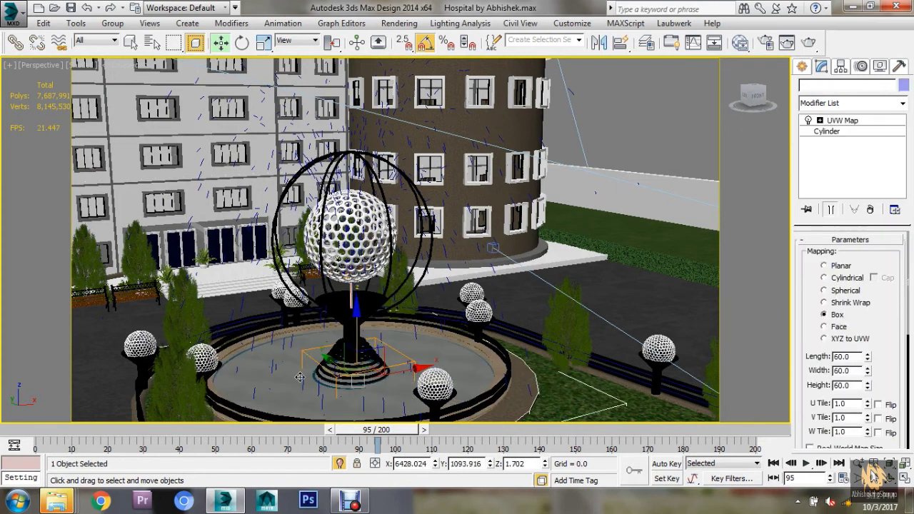
pyautogui.click(285, 392)
pyautogui.click(282, 394)
pyautogui.click(282, 394)
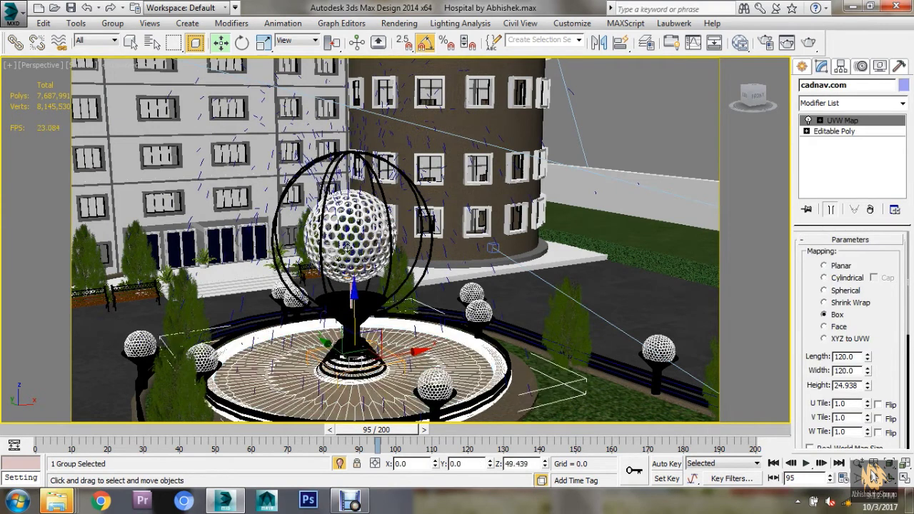
pyautogui.click(448, 360)
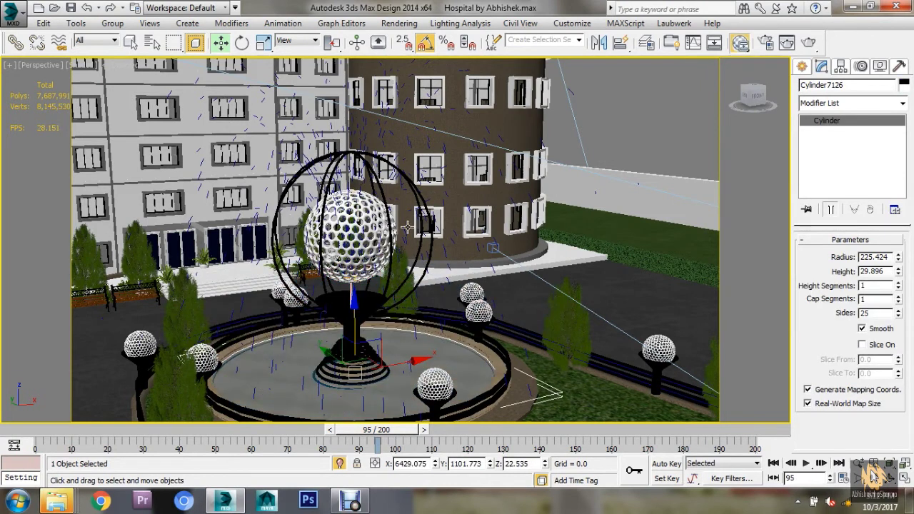
# Inspect the fountain water's VRayMtl in the Slate Material Editor, then close it
pyautogui.press('m')
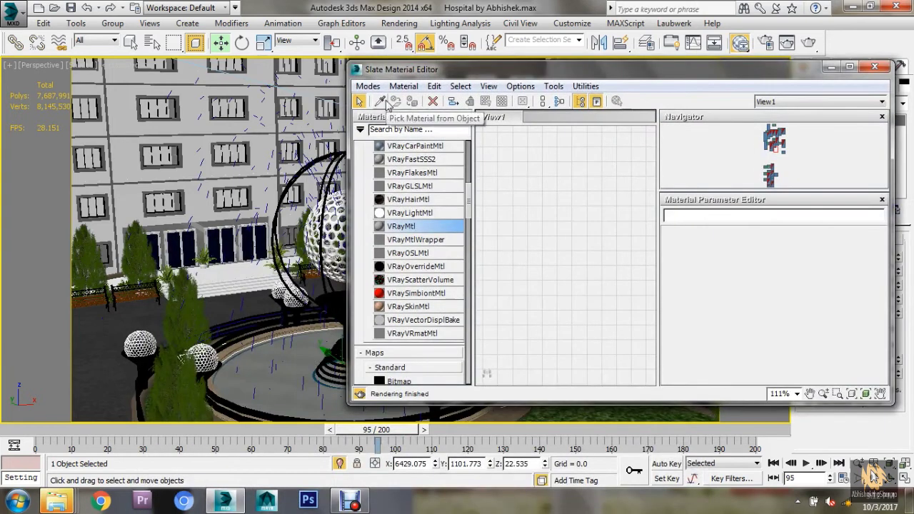
pyautogui.click(381, 101)
pyautogui.click(276, 371)
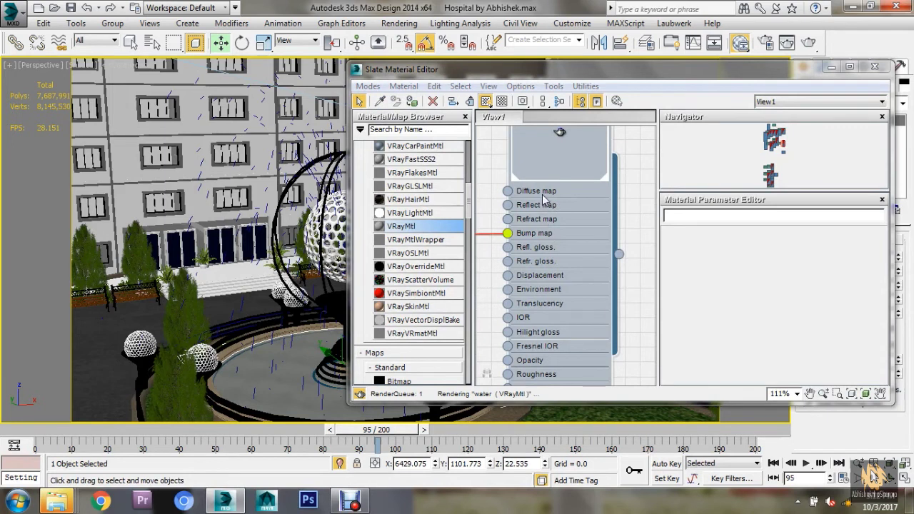
pyautogui.scroll(-2, 564, 243)
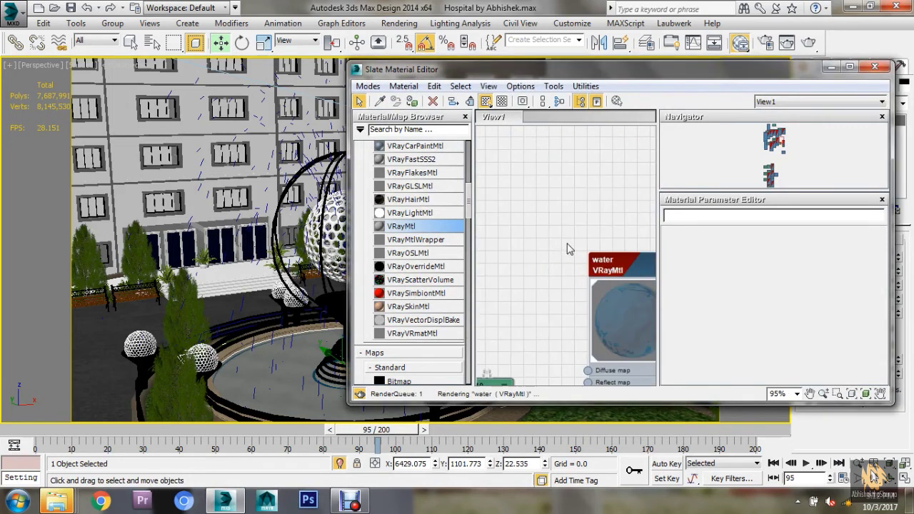
pyautogui.doubleClick(624, 274)
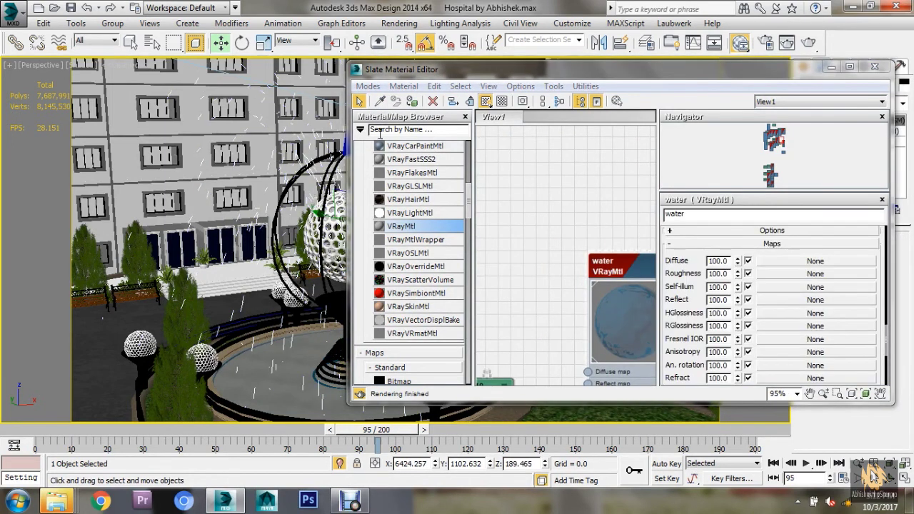
pyautogui.click(864, 65)
pyautogui.click(639, 143)
# Look through VRayCam003 and play the spray animation from frame 0
pyautogui.press('c')
pyautogui.click(442, 163)
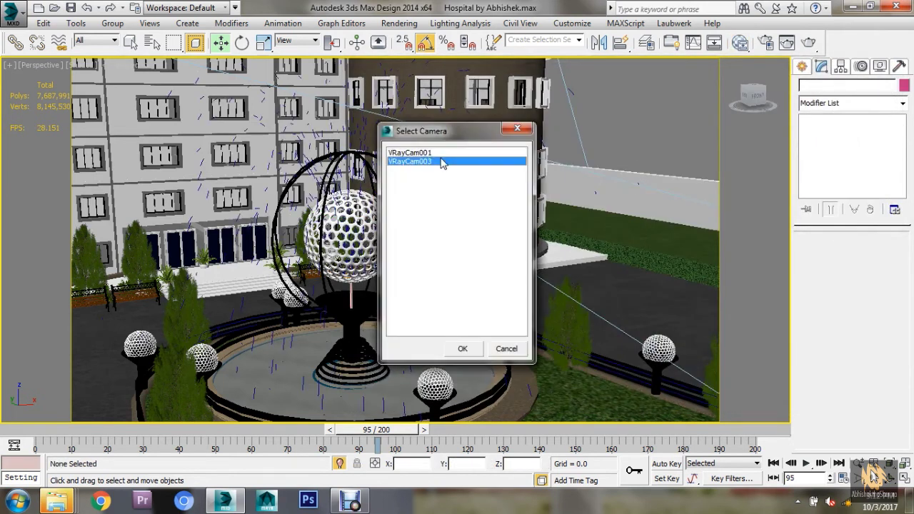
pyautogui.doubleClick(442, 163)
pyautogui.moveTo(378, 432); pyautogui.dragTo(38, 433)
pyautogui.click(805, 462)
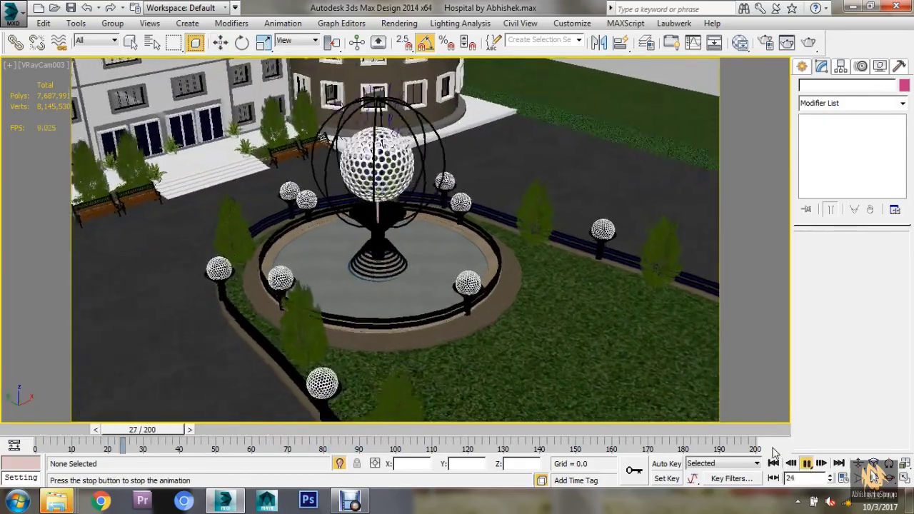